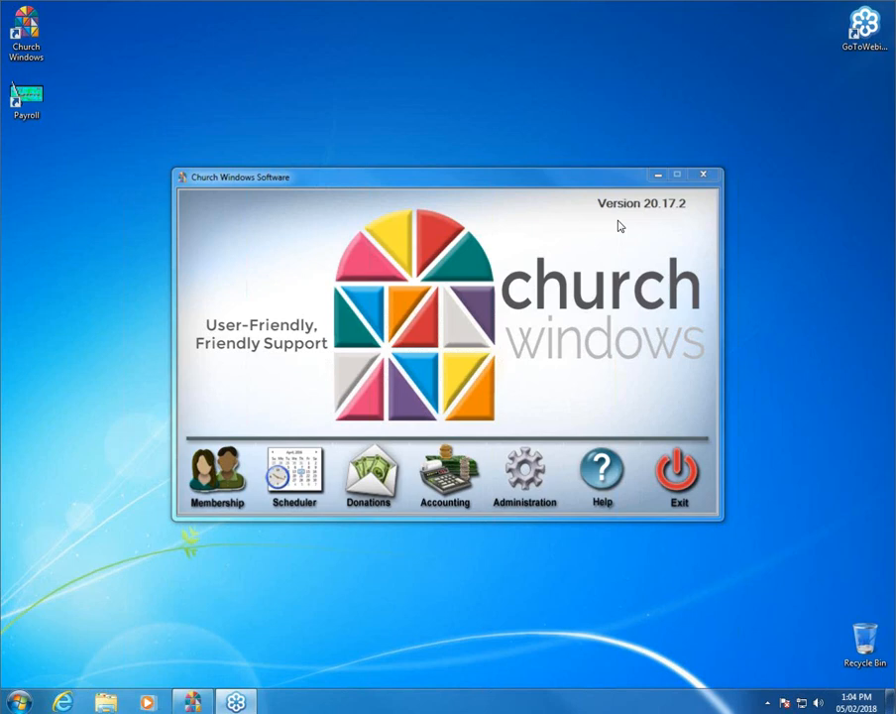
Open the Accounting module and filter the transaction browser to show only income (INCM) transactions
left_click(445, 476)
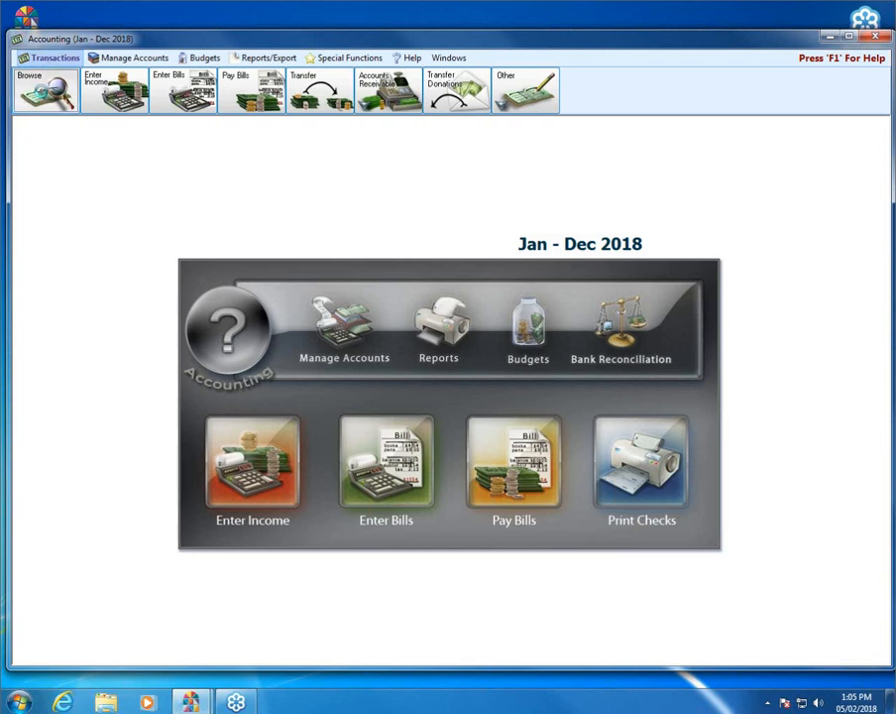
left_click(29, 66)
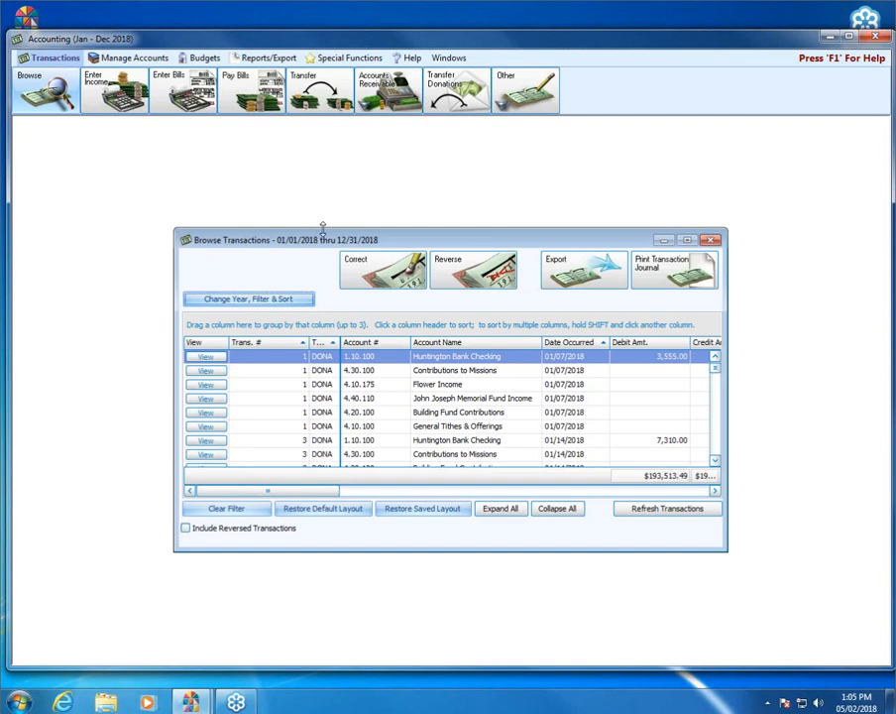
left_click(258, 300)
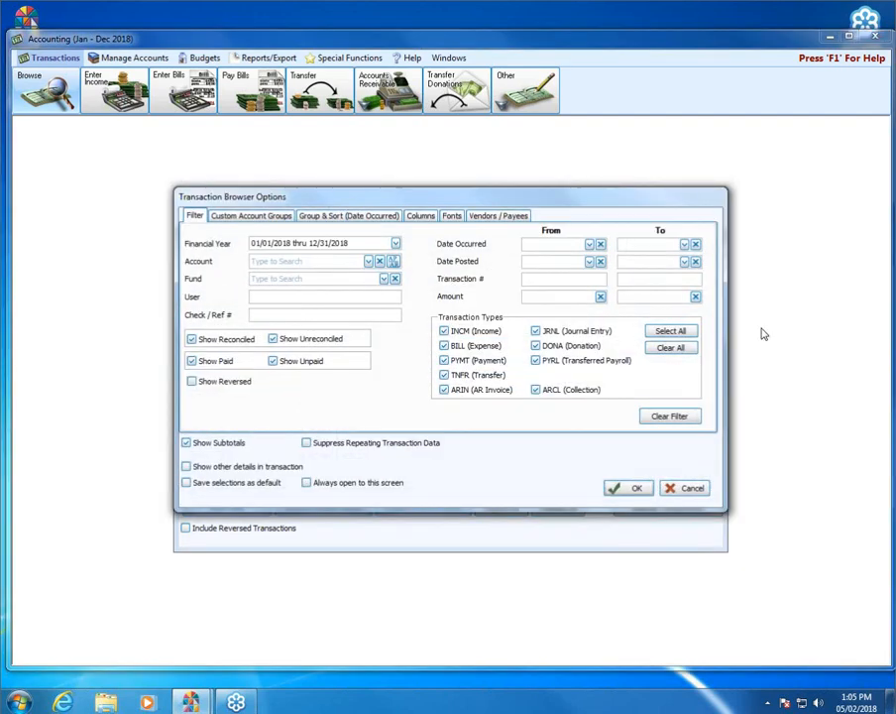
left_click(679, 348)
left_click(444, 331)
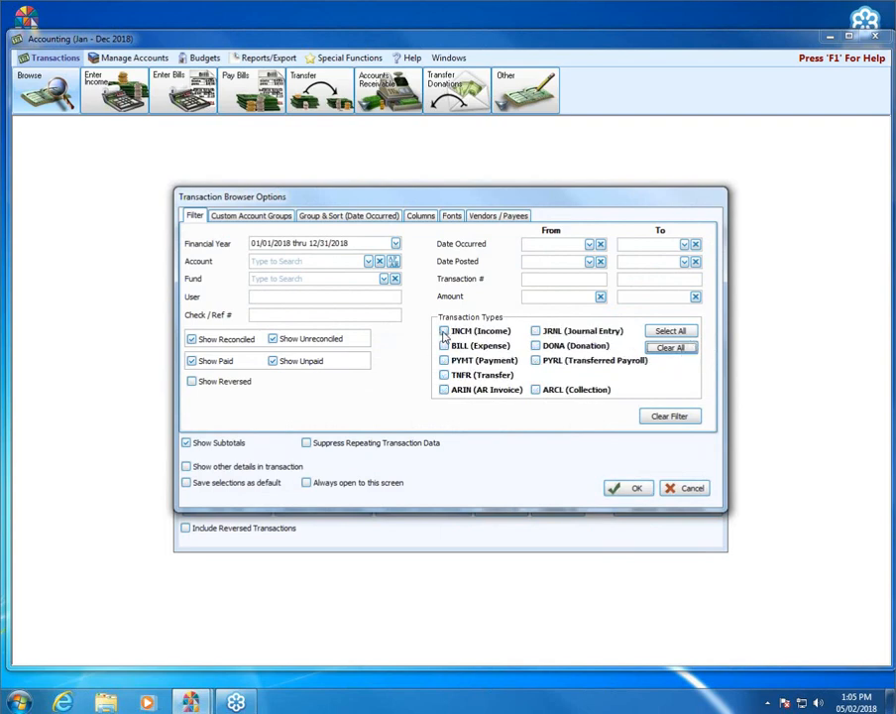
left_click(631, 485)
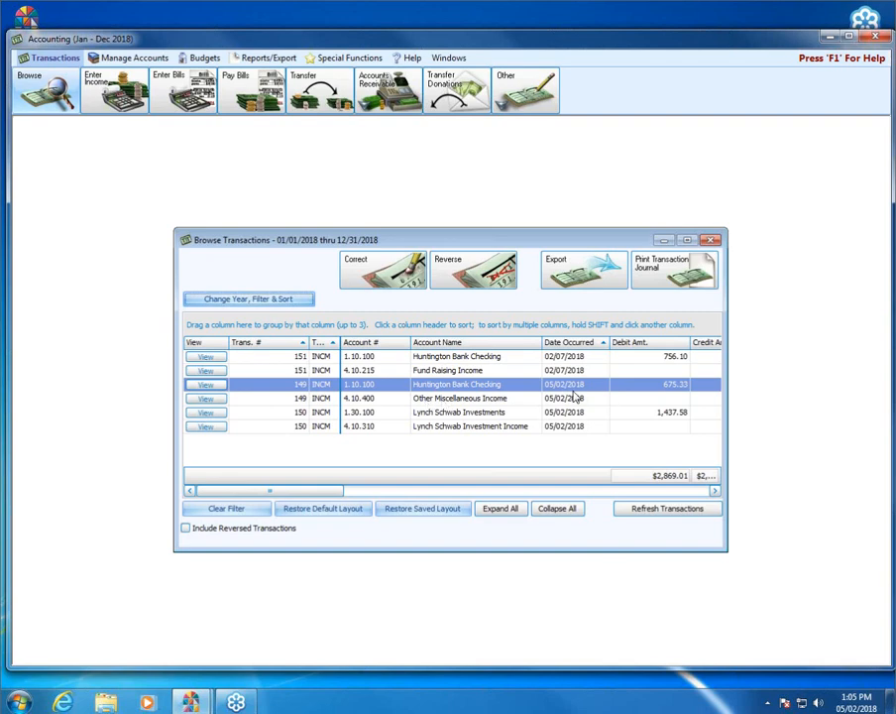
Correct income transaction 149 by setting its payment method to EFT and its reference number to 12345678, and save the correction
left_click(454, 390)
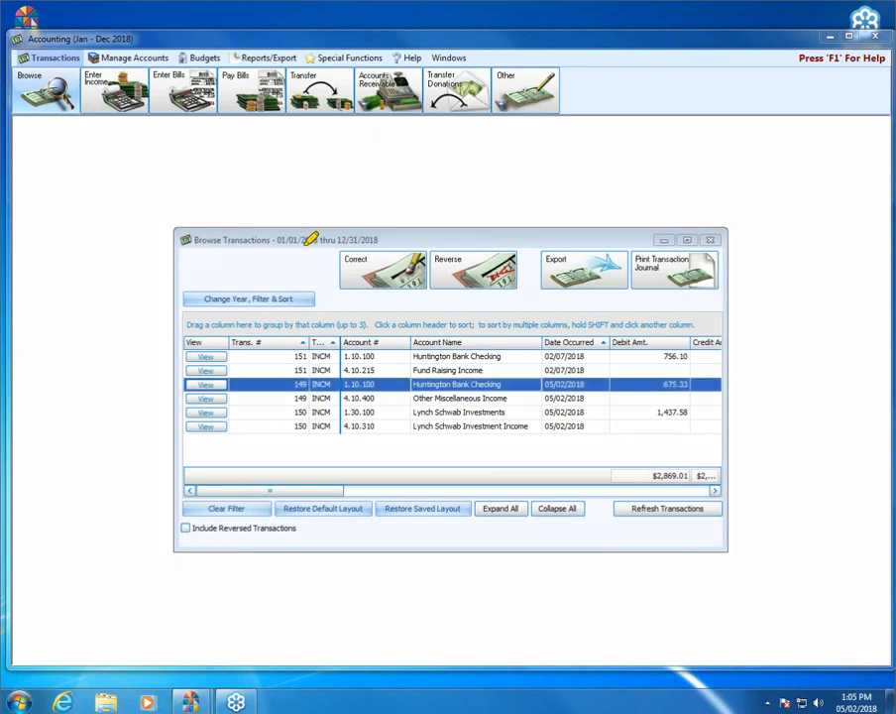
mouse_move(298, 240)
left_mouse_down()
mouse_move(461, 228)
mouse_move(451, 280)
mouse_move(372, 295)
mouse_move(315, 269)
mouse_move(301, 238)
left_mouse_up()
mouse_move(367, 106)
left_mouse_down()
mouse_move(375, 224)
mouse_move(399, 195)
mouse_move(383, 222)
mouse_move(351, 192)
left_mouse_up()
left_click(382, 277)
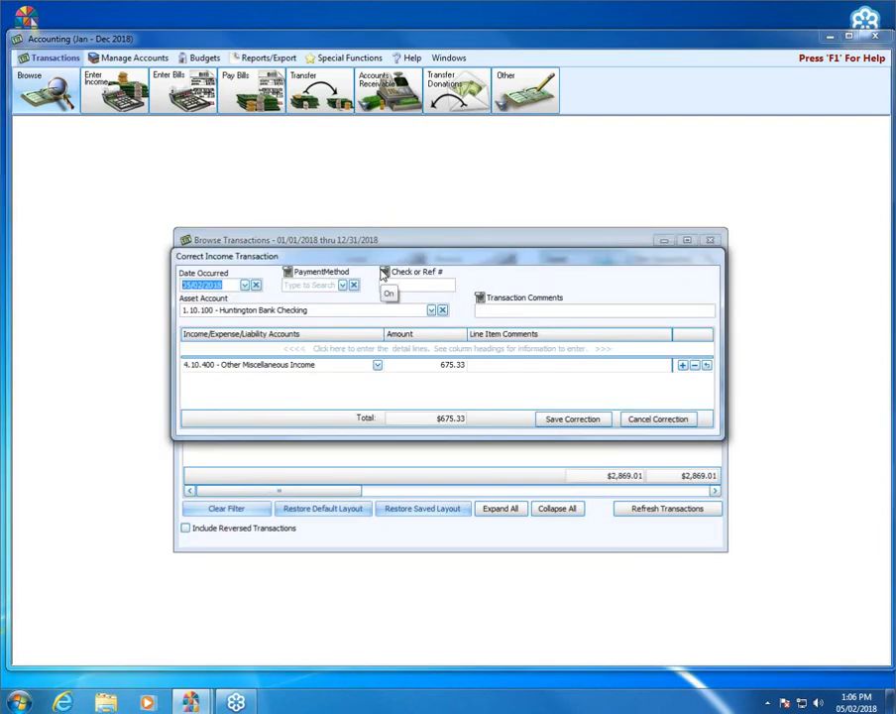
left_click(342, 286)
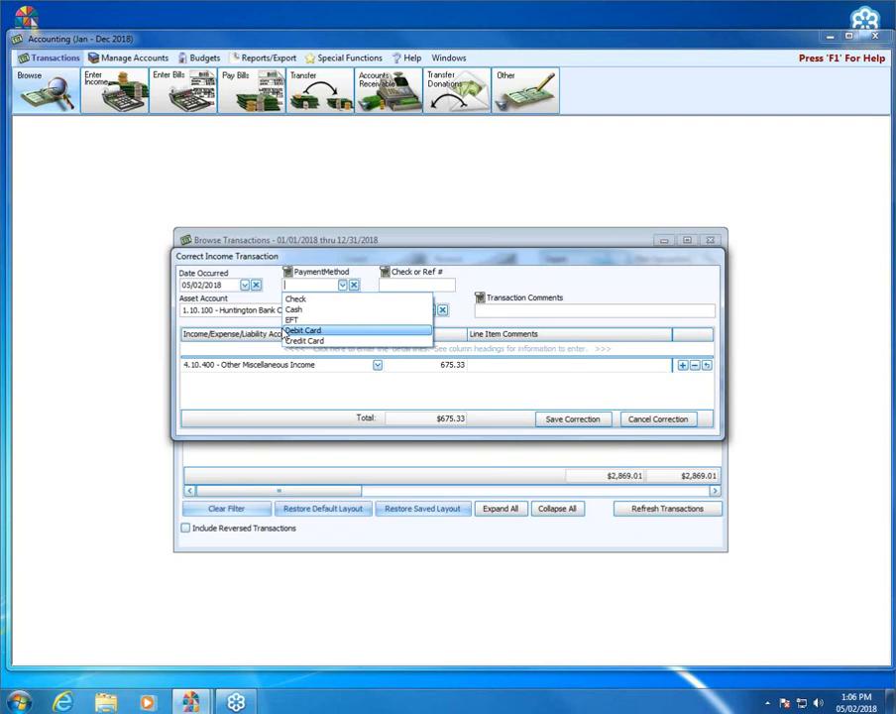
left_click(320, 321)
key("Tab")
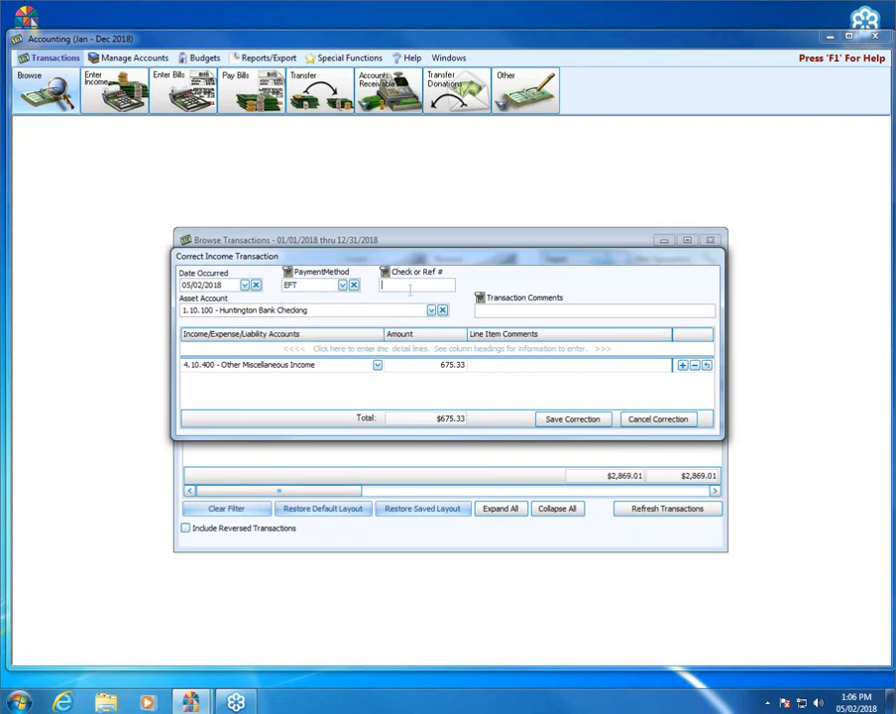
type("12345678")
left_click(569, 418)
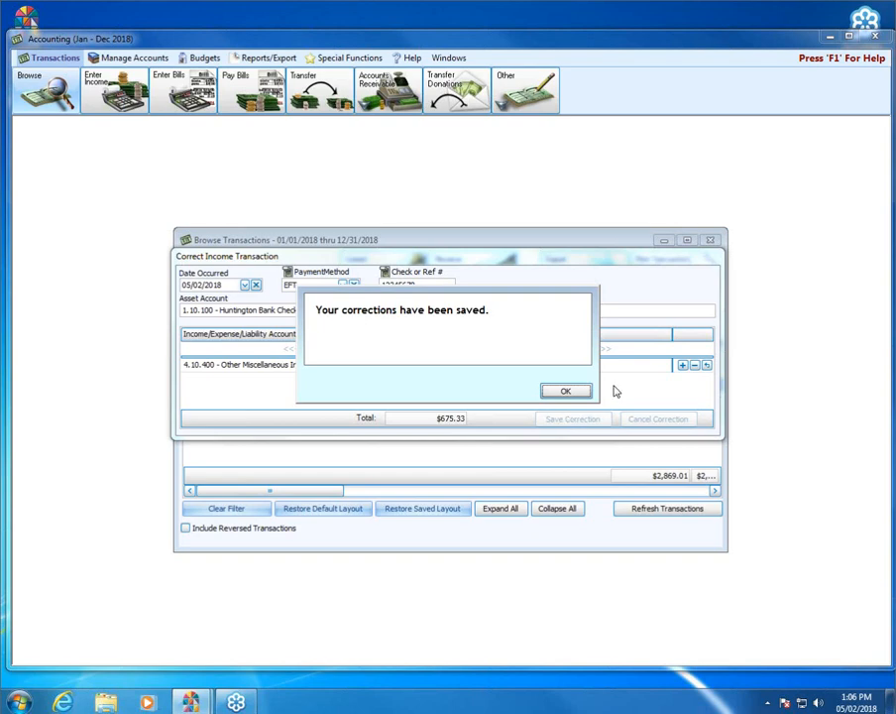
left_click(563, 389)
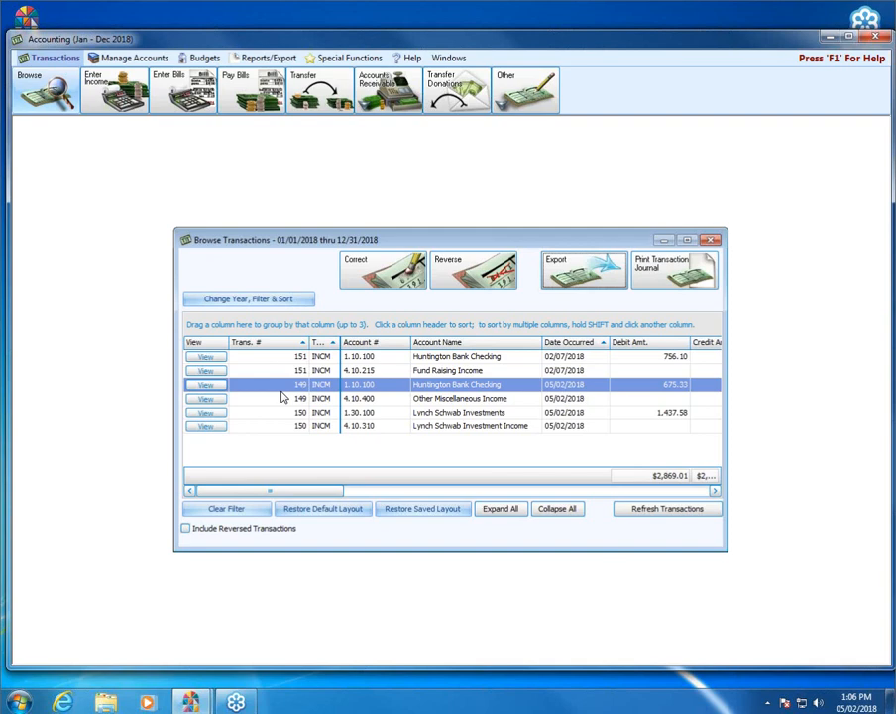
Correct fund raising income transaction 151 by adding the transaction comment "Men's Car Wash Fund Raiser", save it, and close the transaction browser
left_click(416, 373)
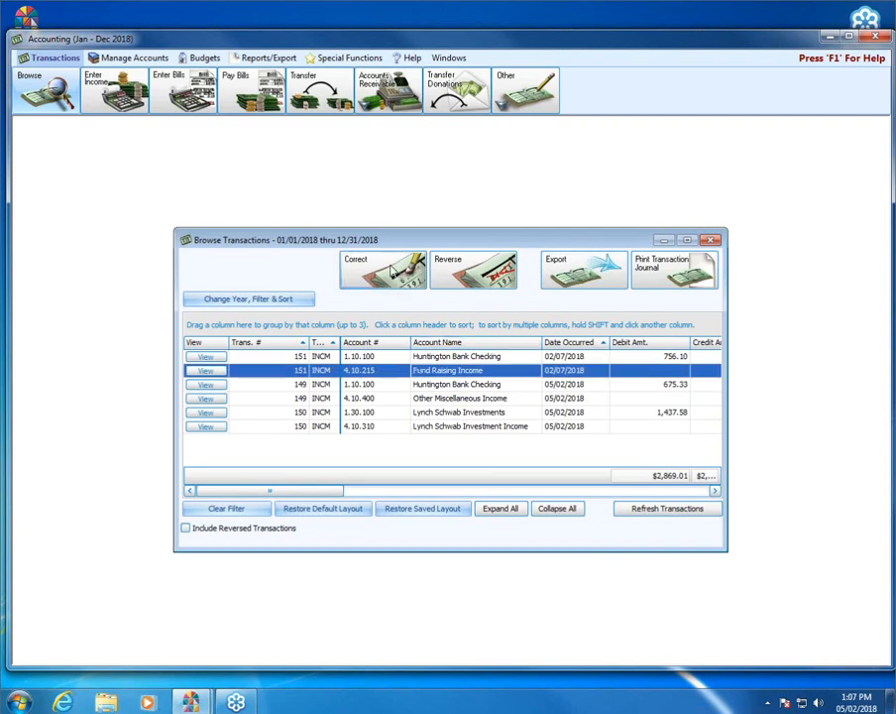
left_click(392, 272)
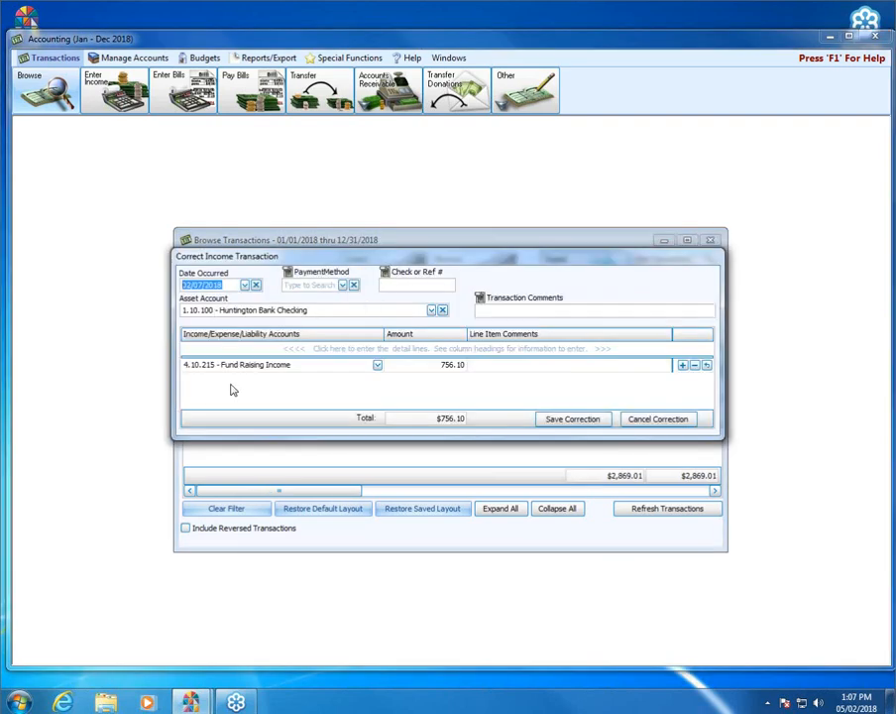
left_click(478, 310)
type("Men's Car")
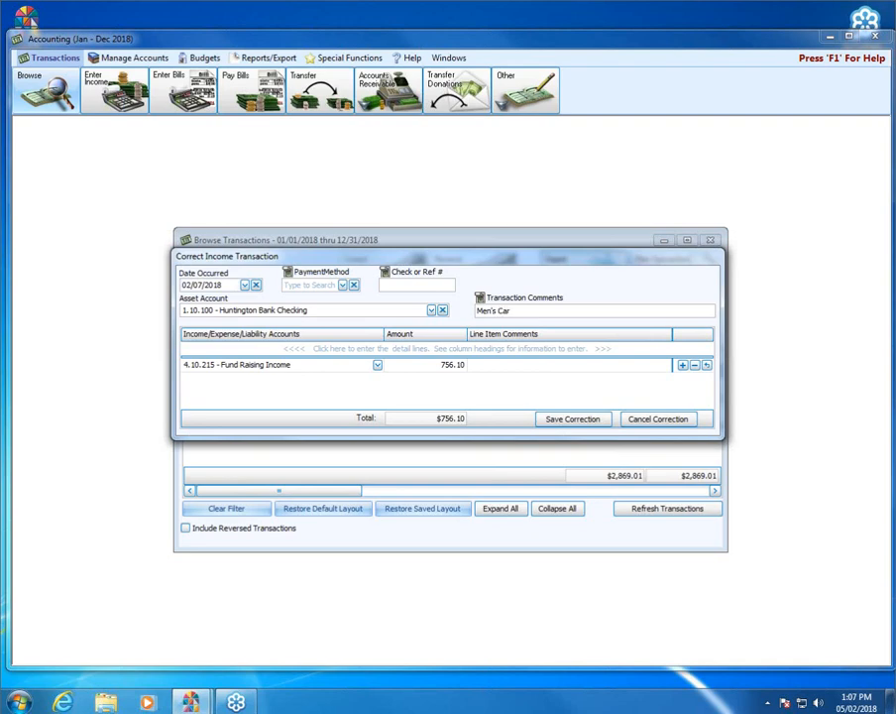
type(" Wash Fund Raiser")
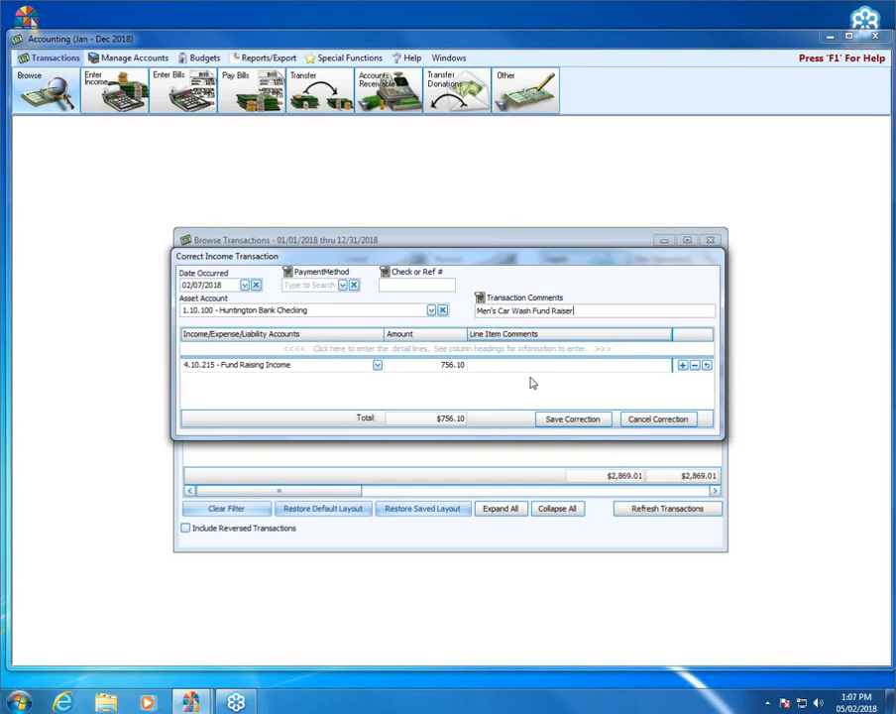
left_click(574, 423)
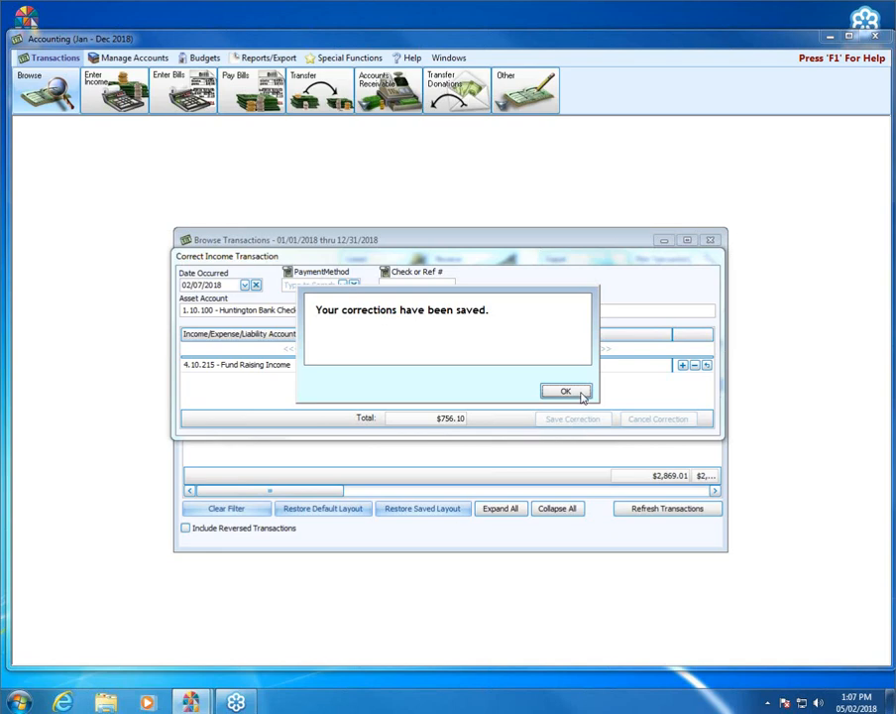
left_click(564, 390)
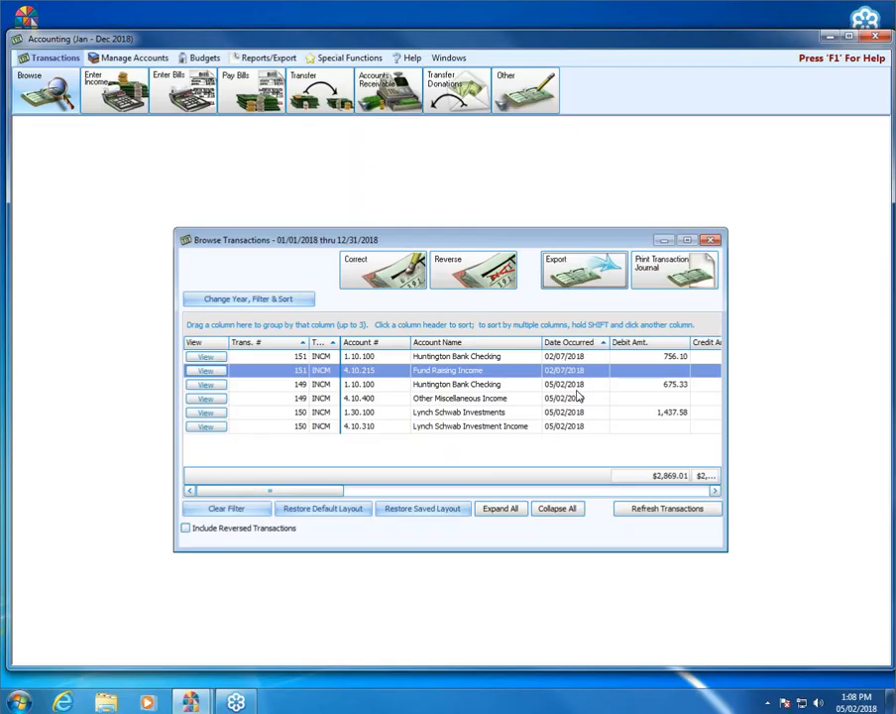
left_click(712, 241)
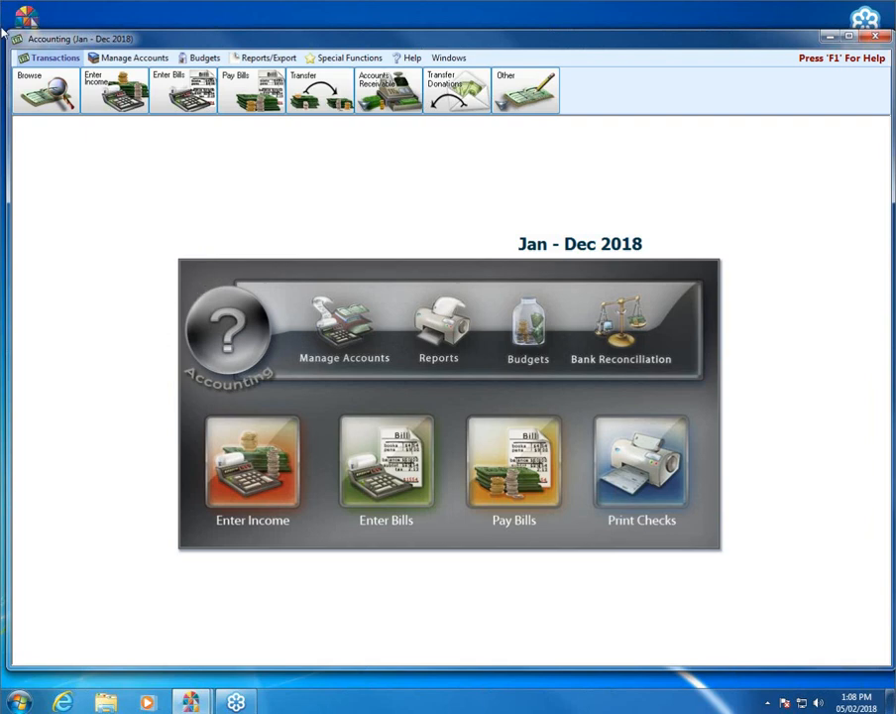
Reopen the transaction browser and deselect all transaction types in its filter options
left_click(48, 105)
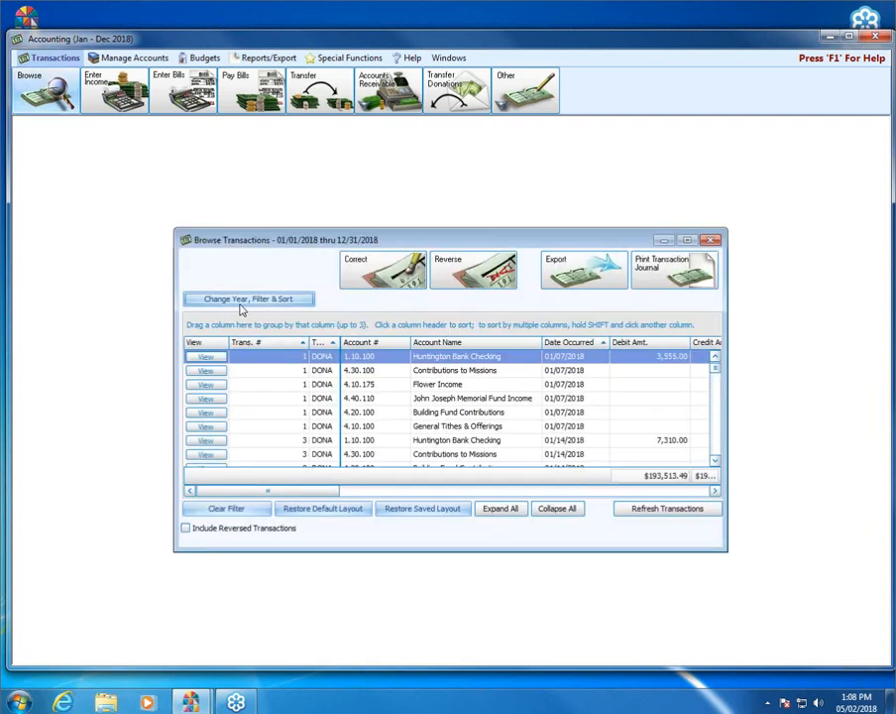
left_click(238, 299)
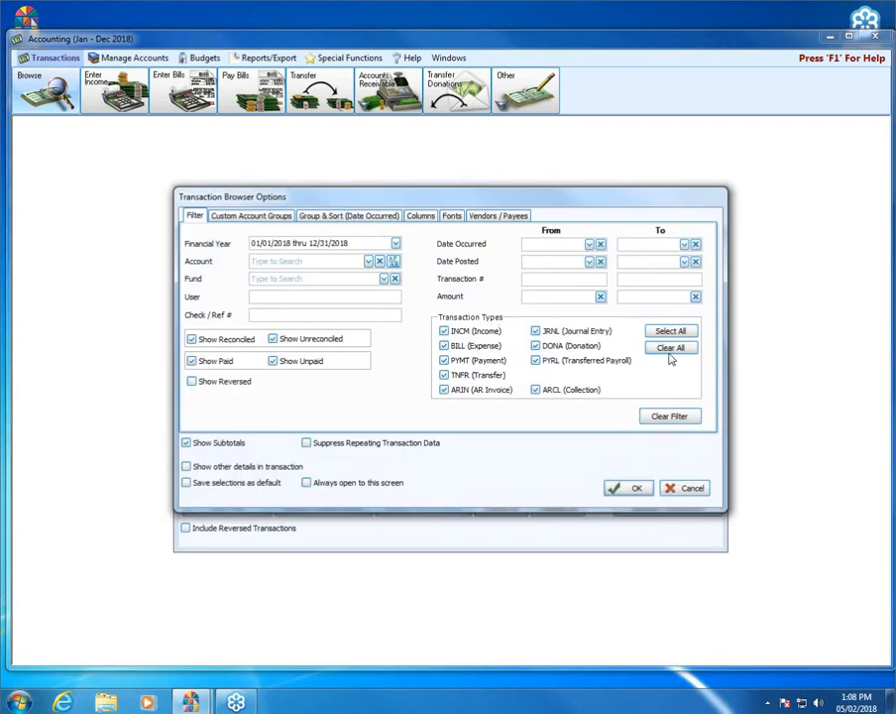
left_click(672, 349)
Try to filter the transaction browser to journal entries (JRNL) only and to transfers (TNFR) only
left_click(536, 331)
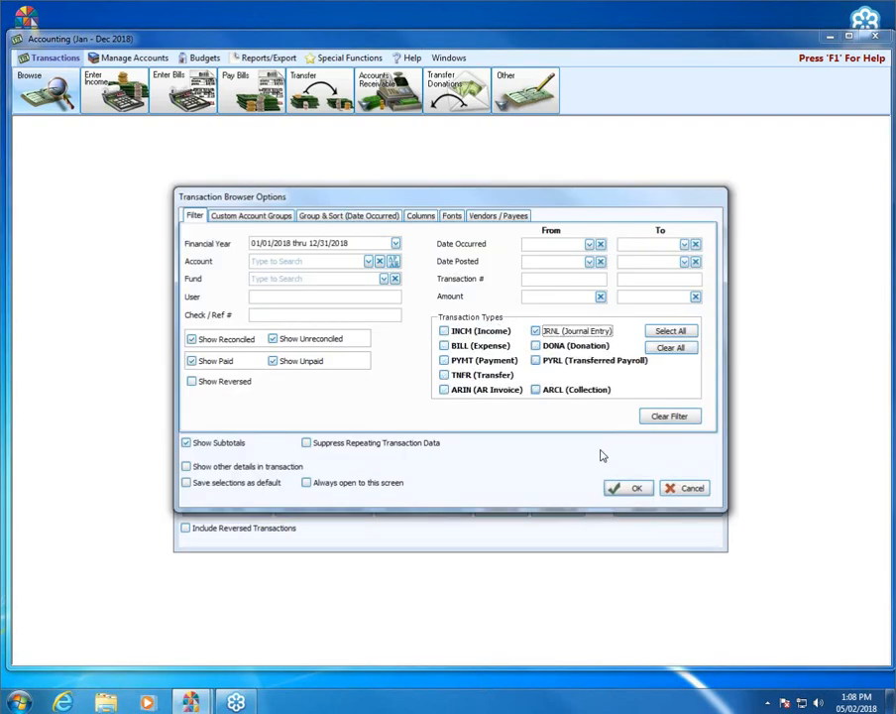
left_click(626, 489)
left_click(569, 391)
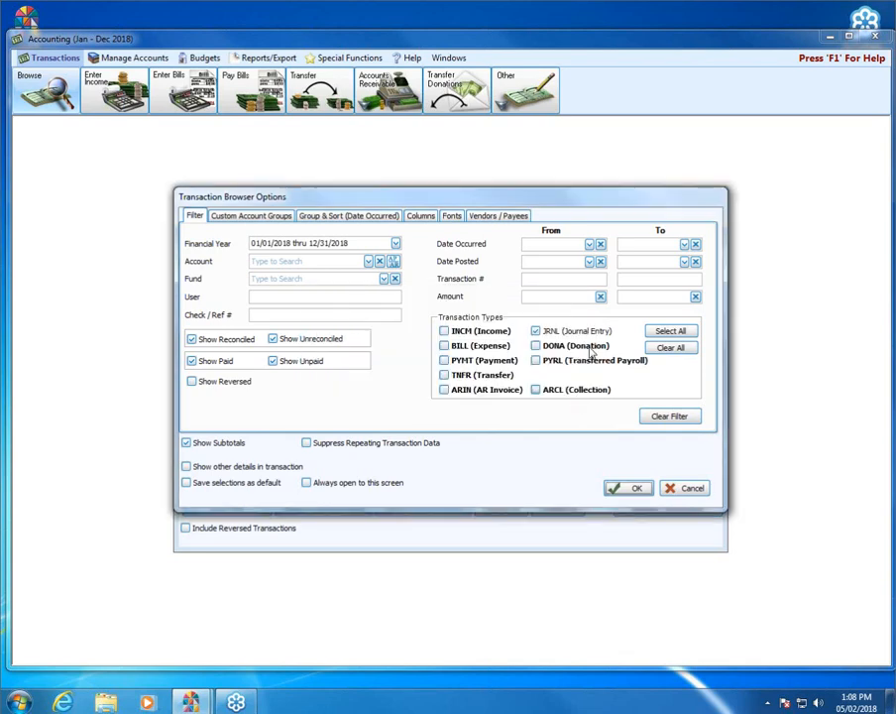
left_click(536, 331)
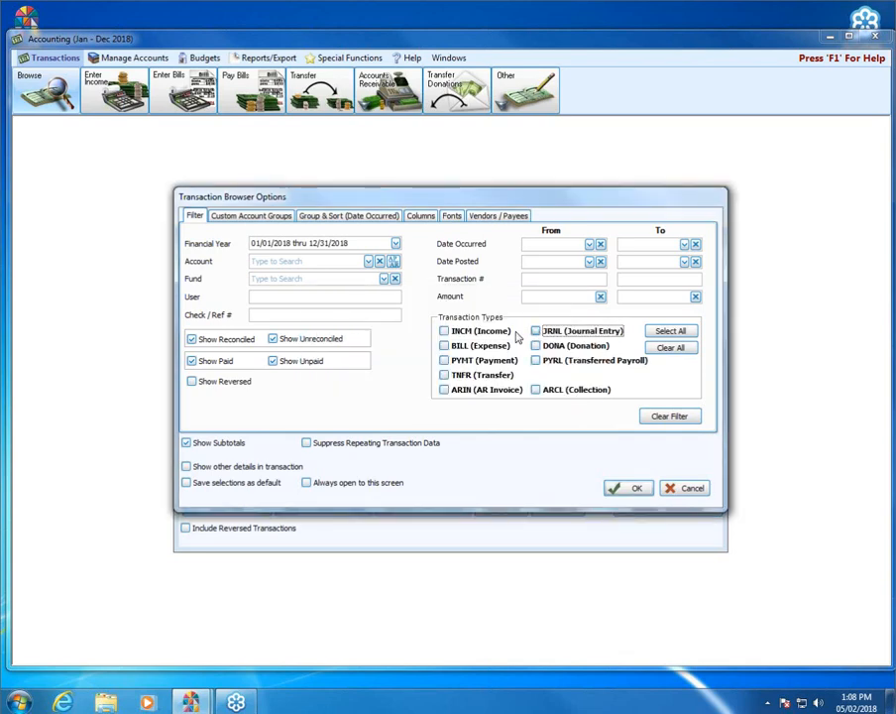
left_click(443, 389)
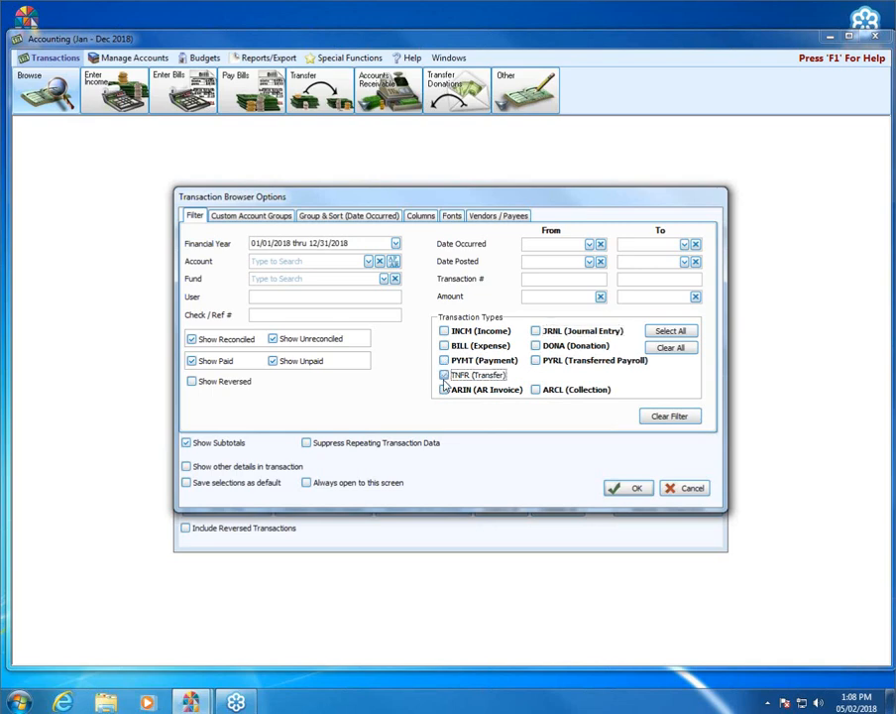
left_click(629, 486)
left_click(563, 390)
left_click(444, 375)
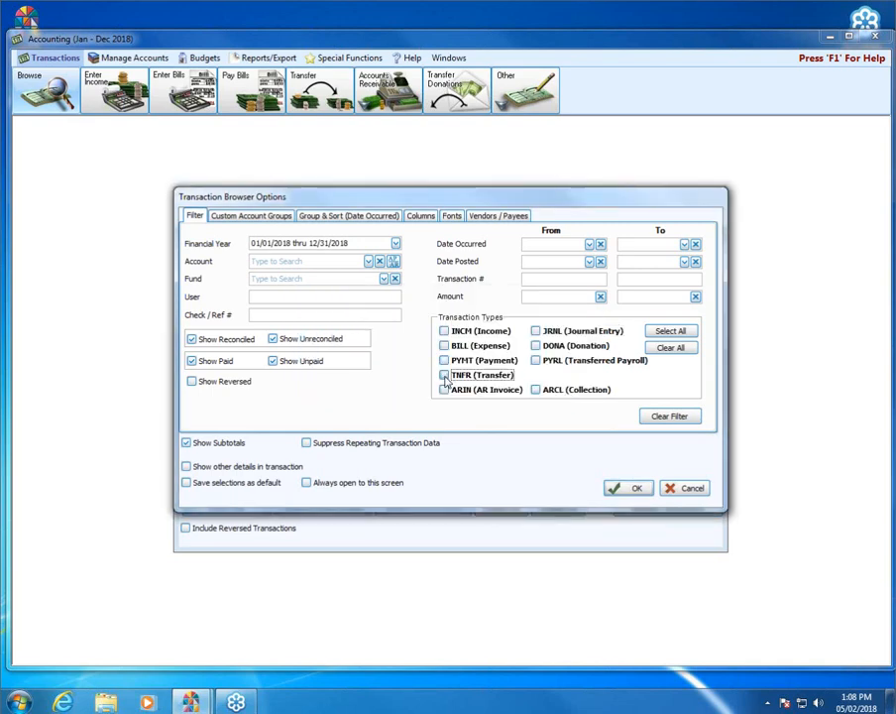
Filter the transaction browser to show only income (INCM) transactions again
left_click(444, 345)
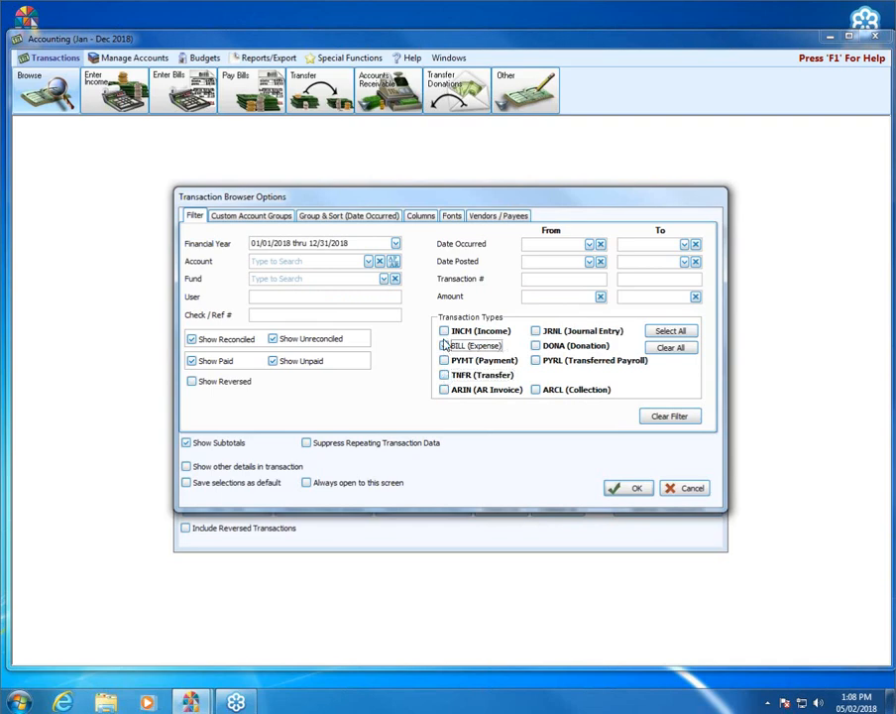
left_click(444, 331)
left_click(627, 484)
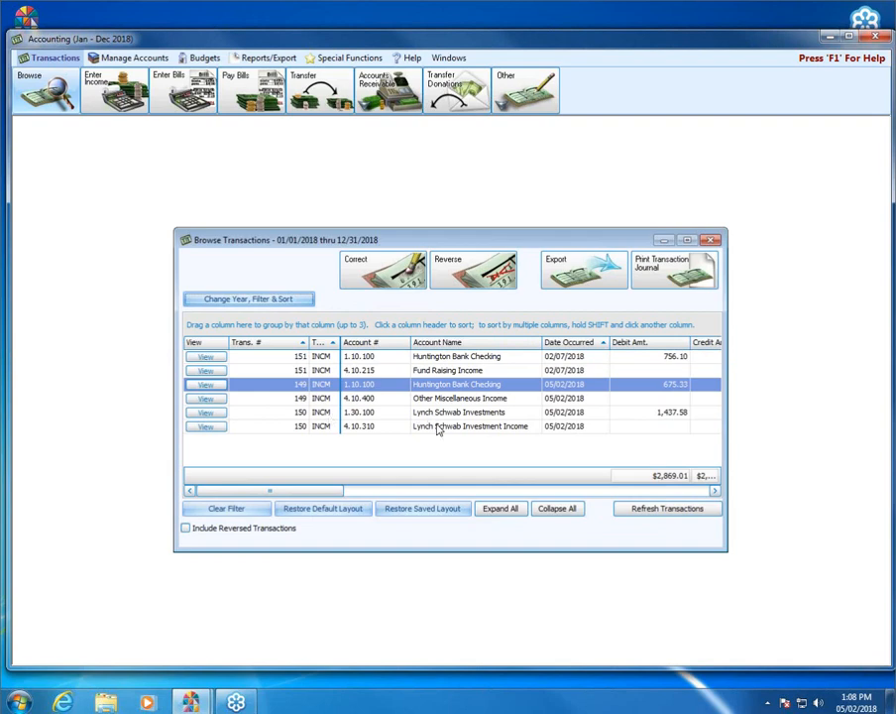
Correct Lynch Schwab Investments transaction 150 by changing the income line amount to 1,436.58, and save the correction
left_click(458, 416)
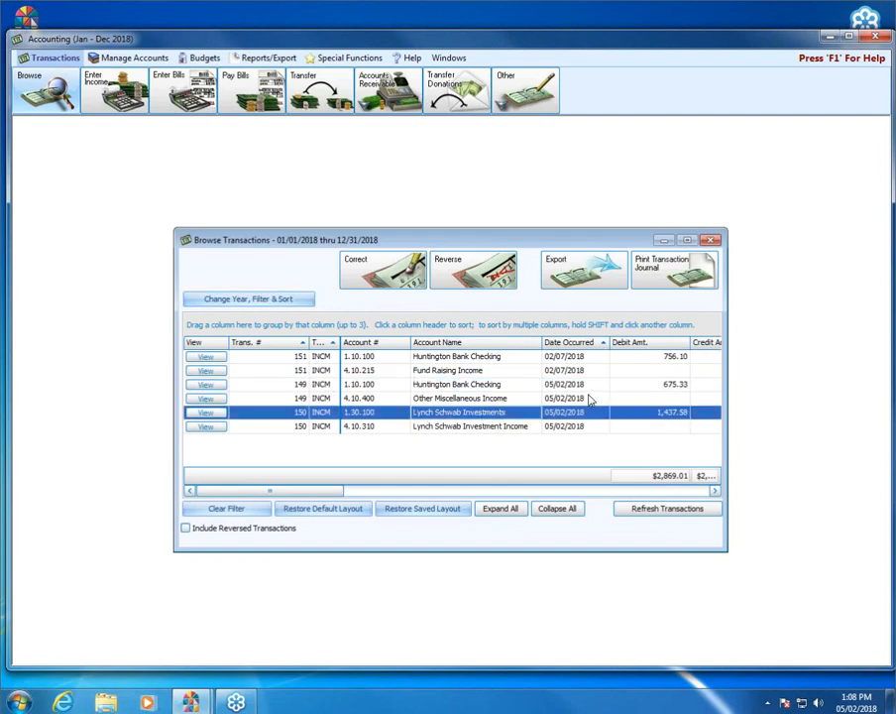
left_click(376, 278)
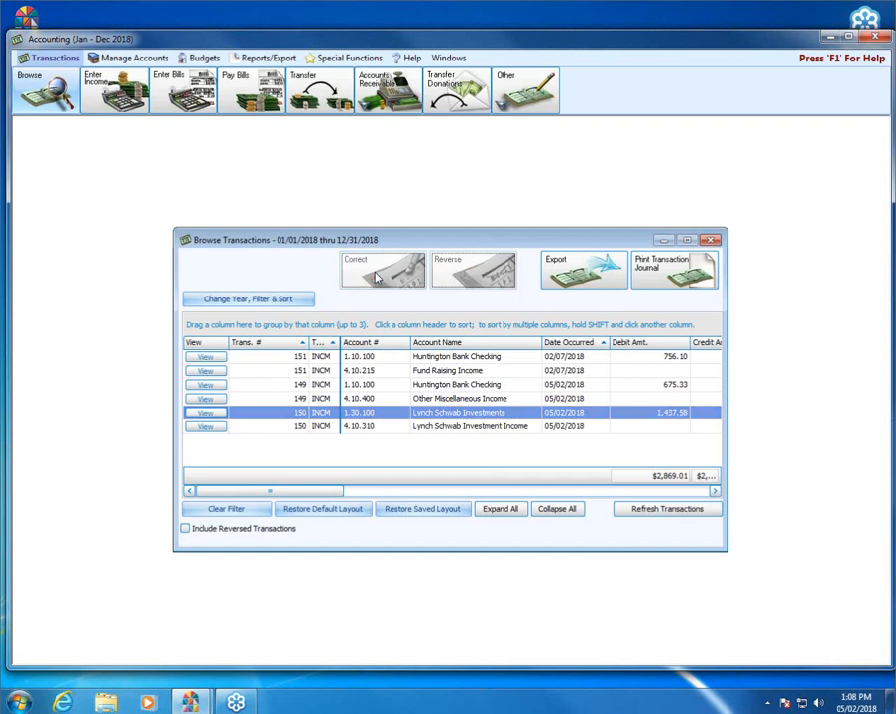
left_click(418, 366)
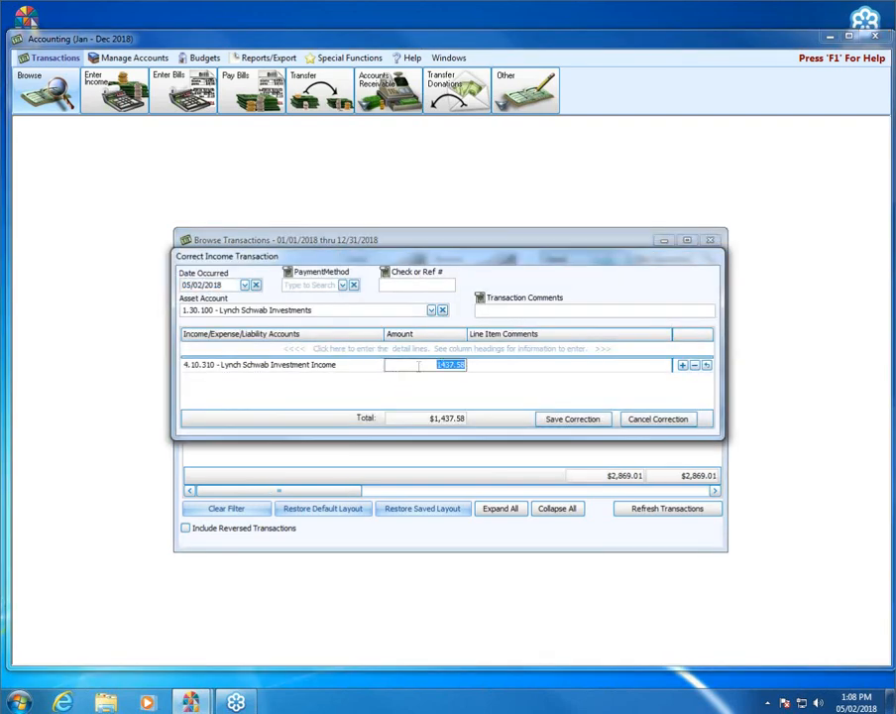
left_click(456, 365)
key("BackSpace")
type("6")
left_click(559, 421)
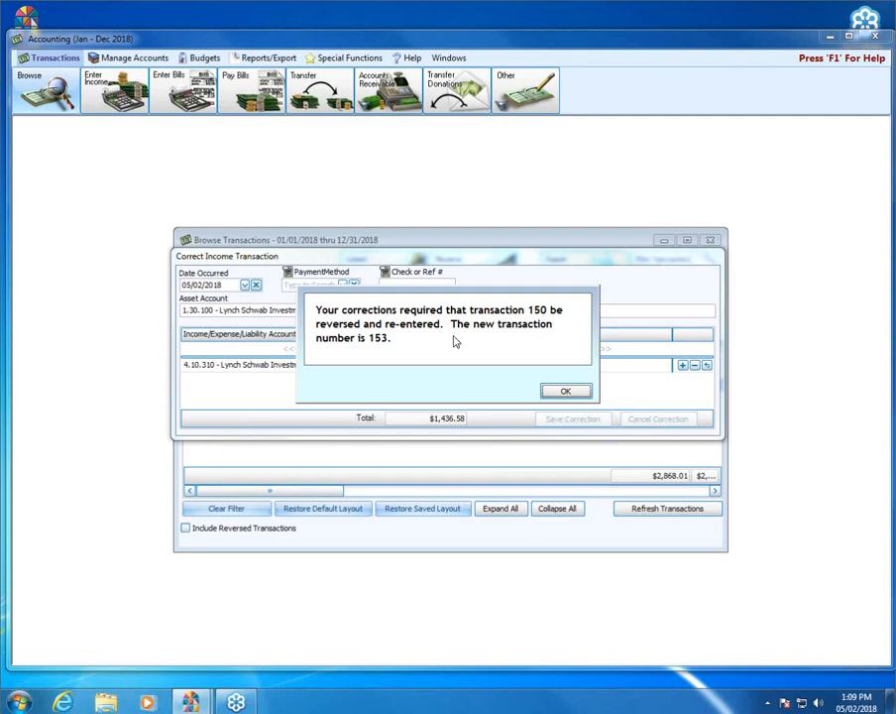
left_click(560, 392)
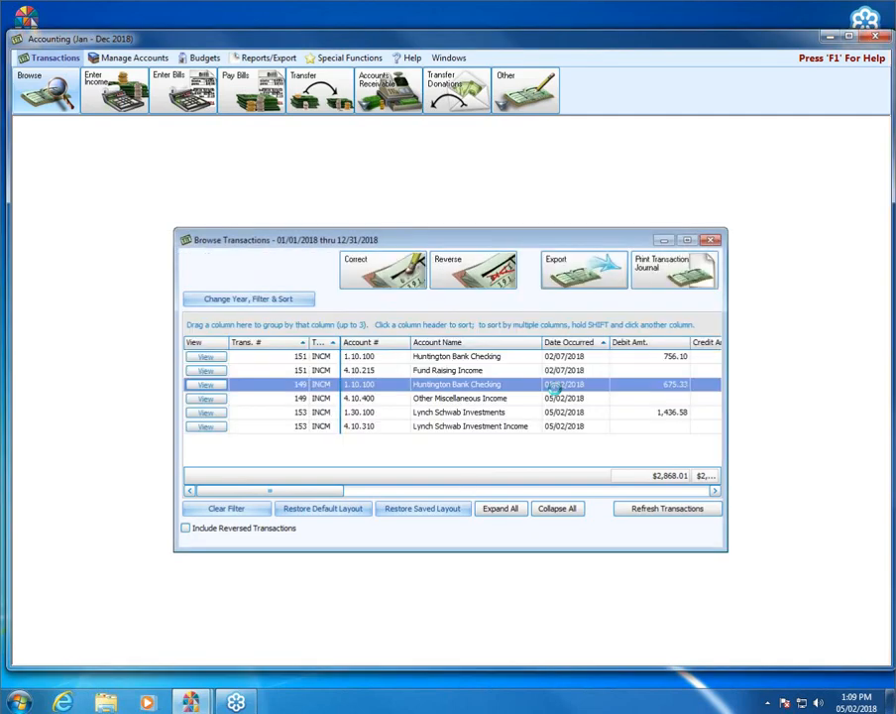
Change the transaction browser's filter to include reversed transactions alongside the income entries
left_click(442, 411)
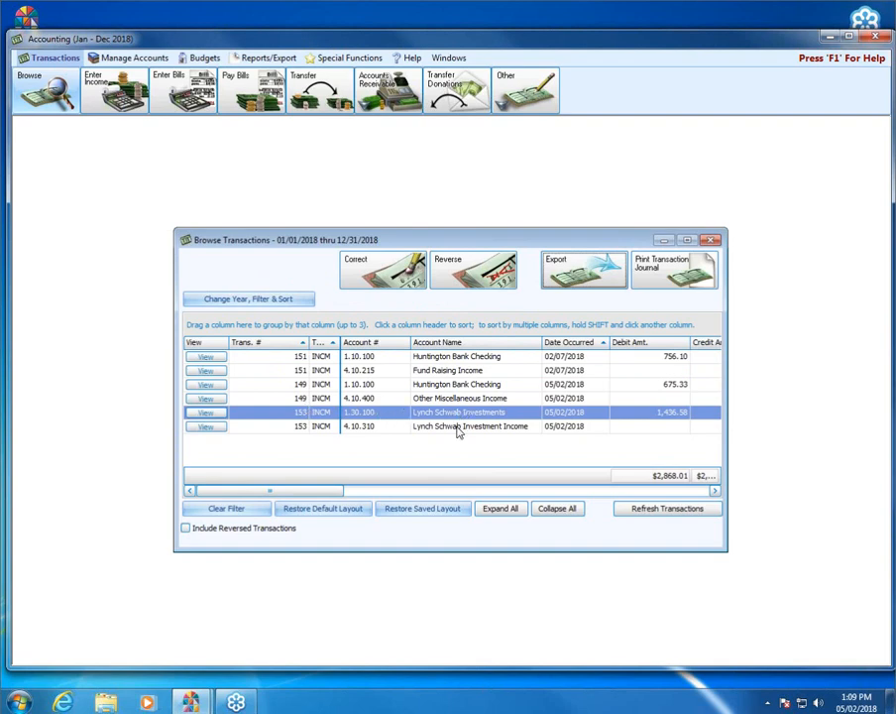
left_click(266, 301)
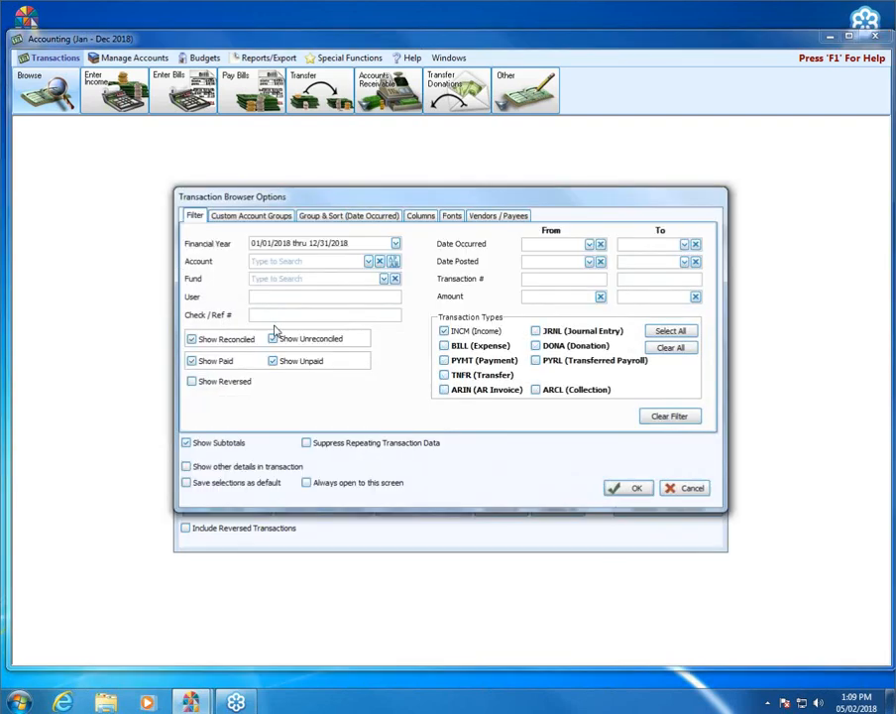
left_click(193, 382)
left_click(635, 490)
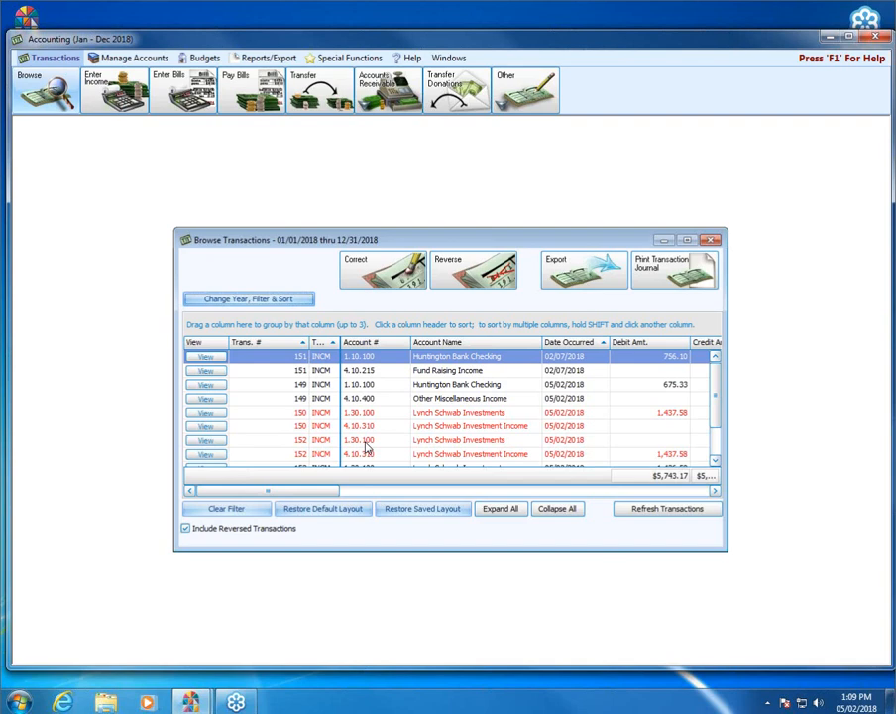
Review the reversed Lynch Schwab Investments entries and open transaction 153 for correction, closing it without saving
left_click(714, 461)
left_click(714, 461)
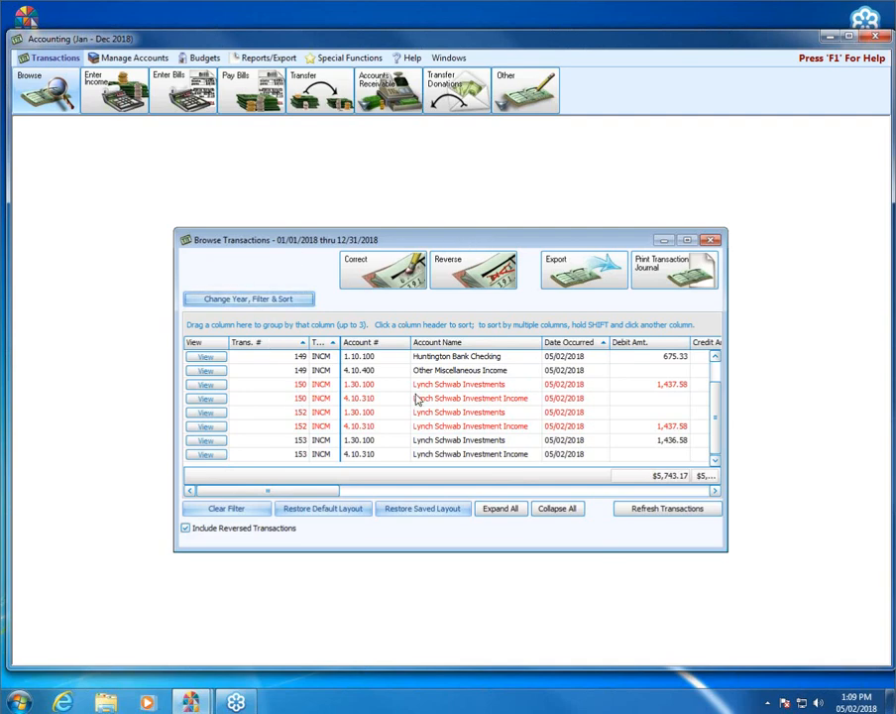
left_click(332, 442)
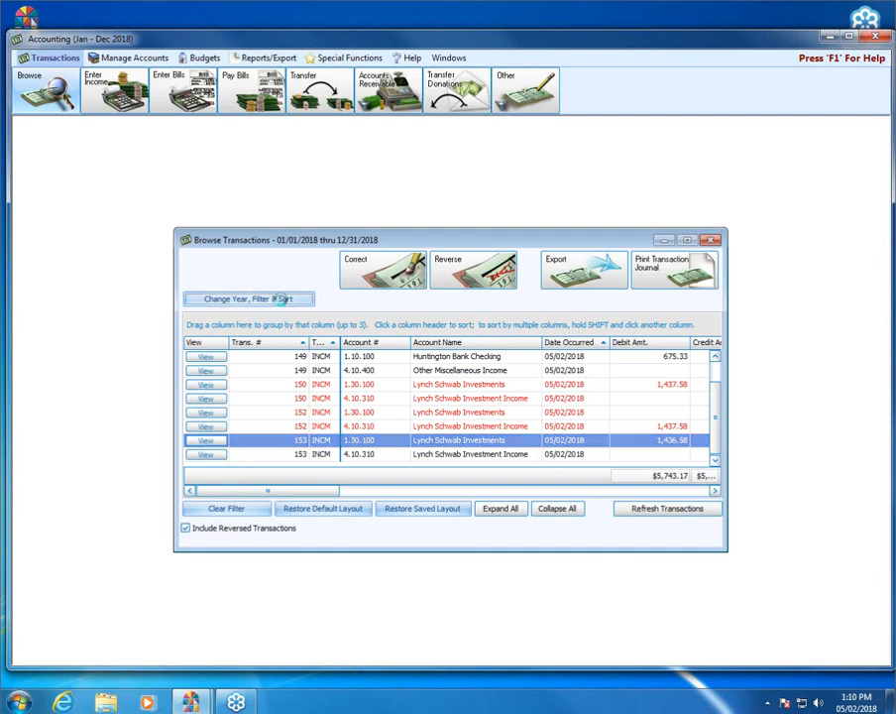
left_click(283, 301)
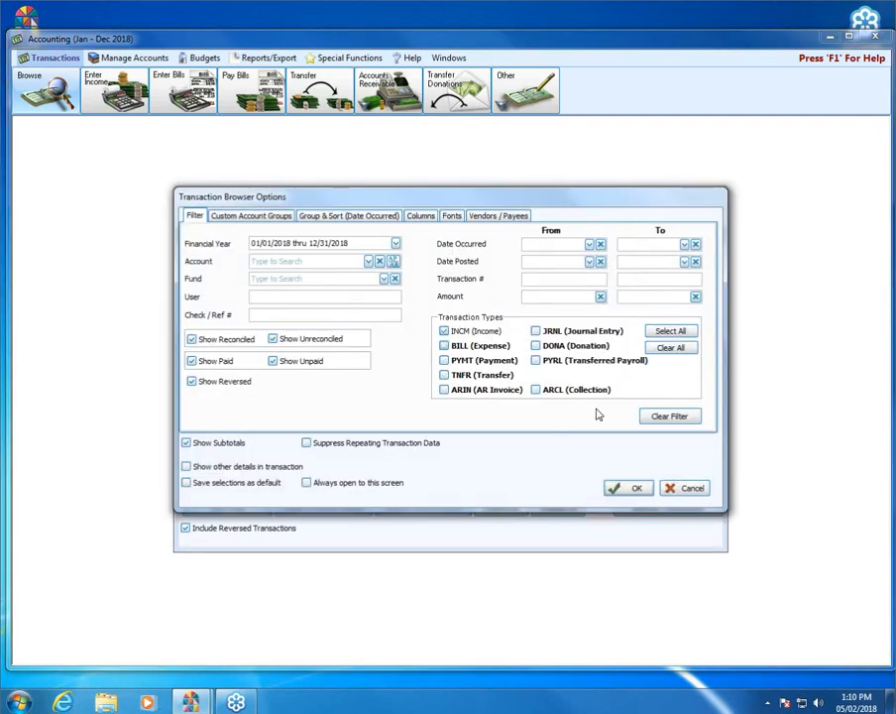
left_click(680, 488)
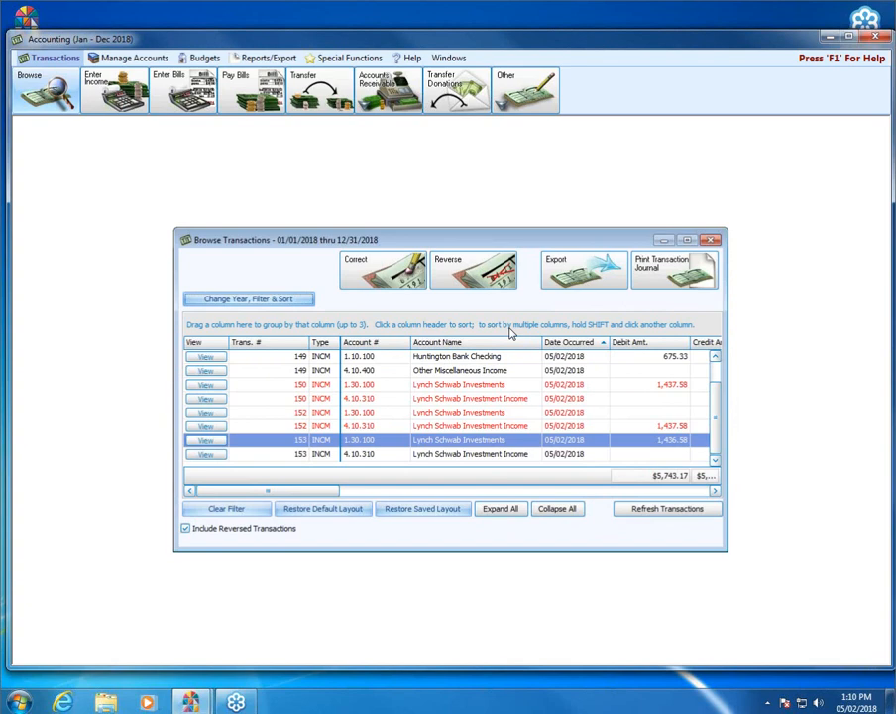
left_click(379, 270)
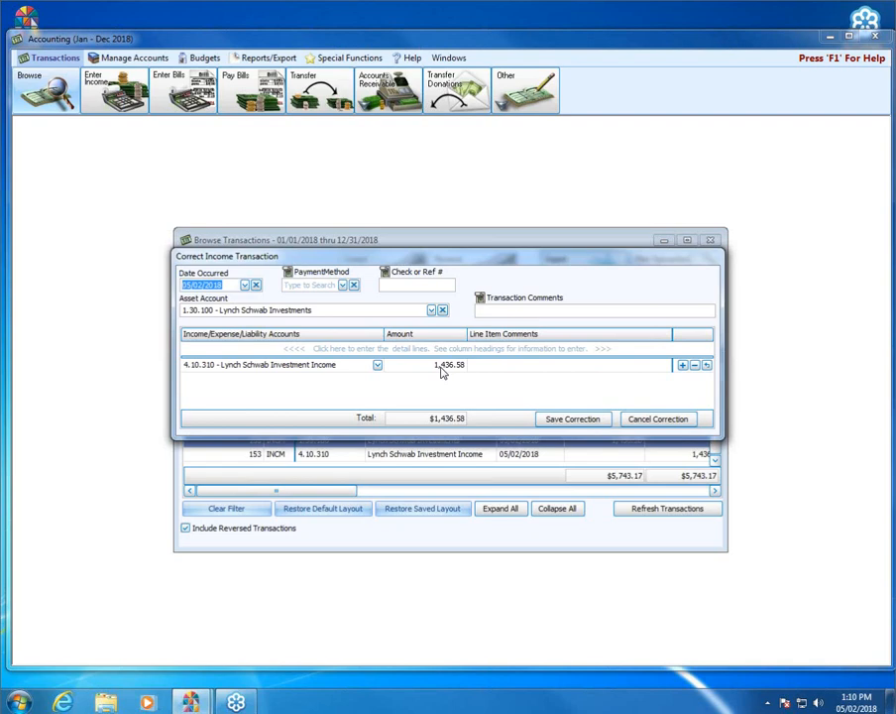
left_click(656, 419)
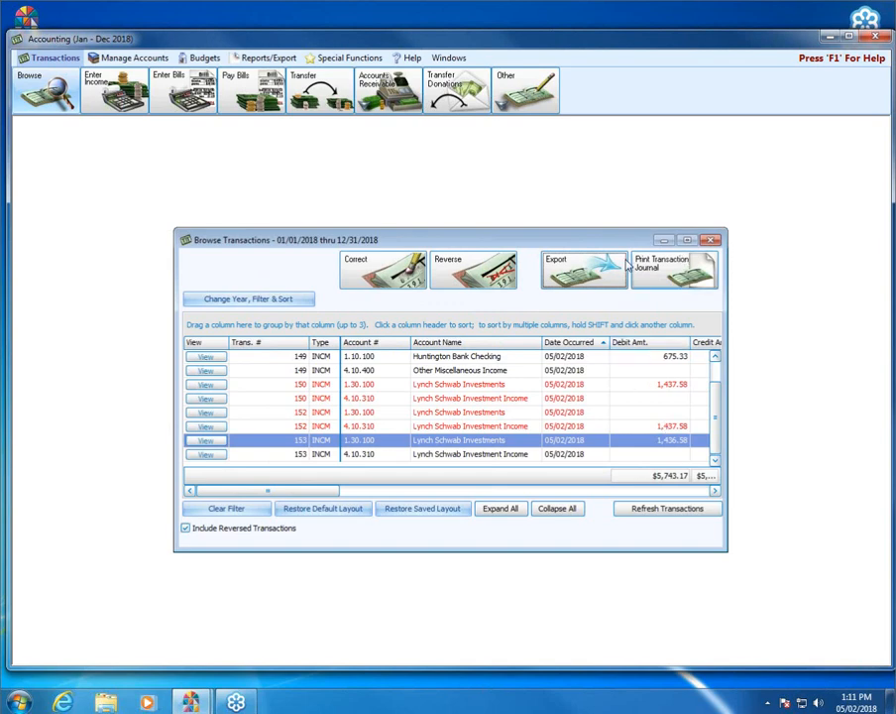
Clear the transaction browser's filter and exclude unreconciled transactions so only reconciled ones are listed
left_click(207, 300)
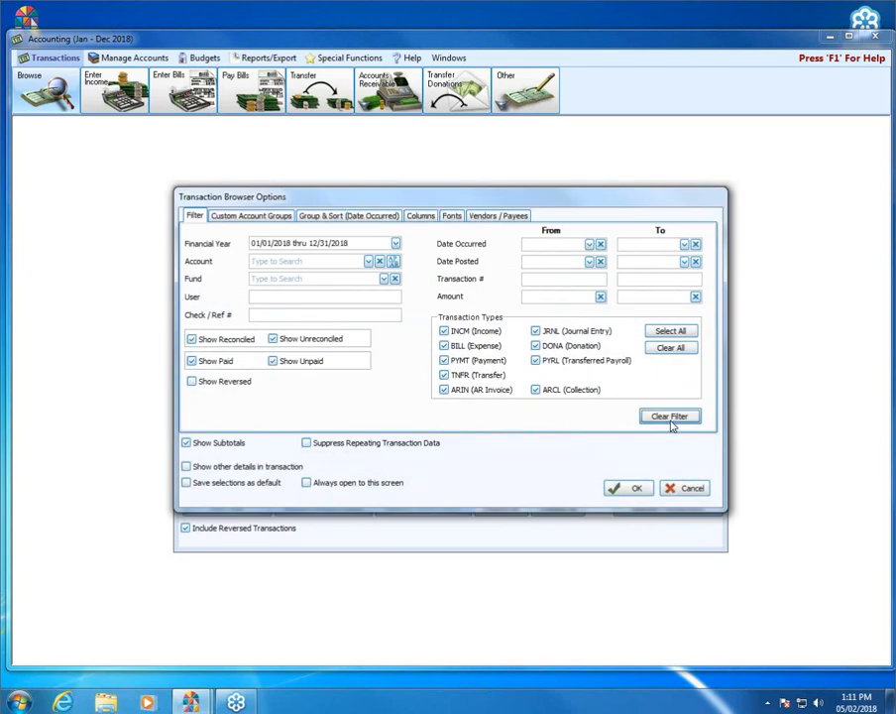
left_click(271, 339)
left_click(631, 486)
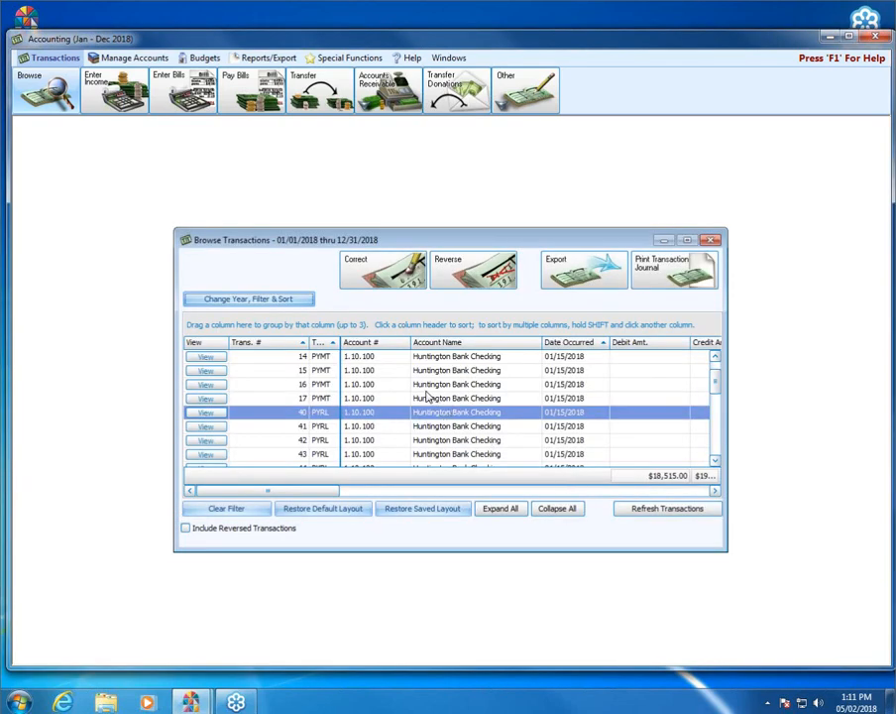
Try to correct and to reverse the reconciled payment (PYMT) transaction 140, declining to continue both times
left_click(421, 385)
scroll(718, 422, "down", 3)
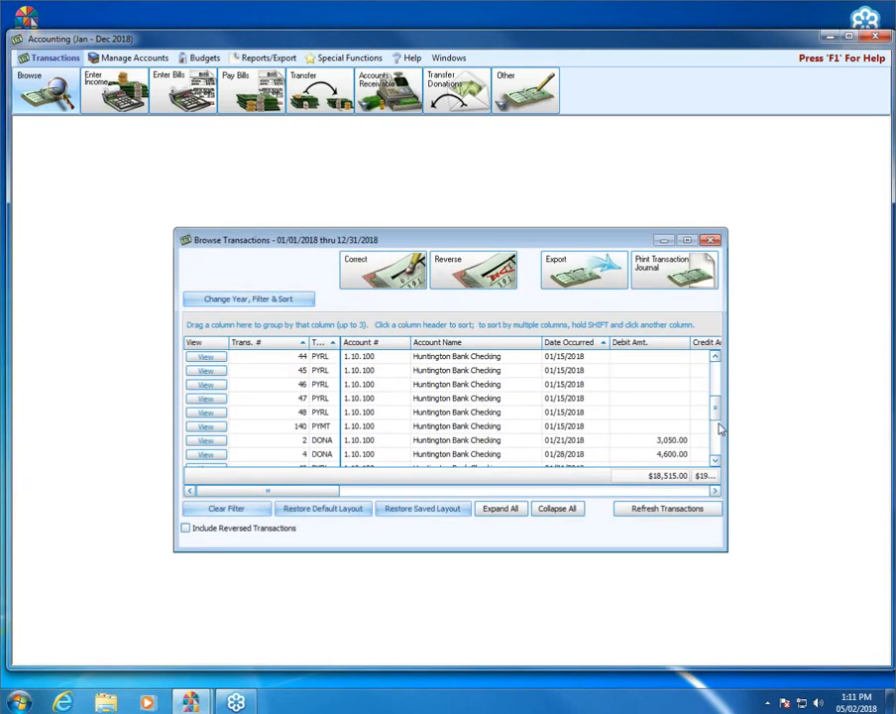
left_click(429, 427)
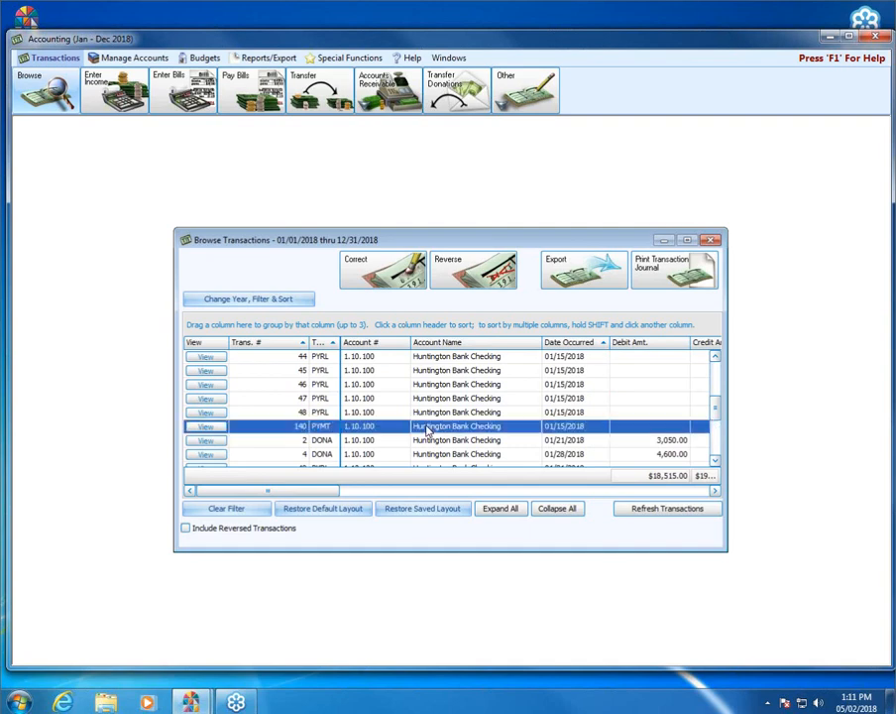
left_click(390, 277)
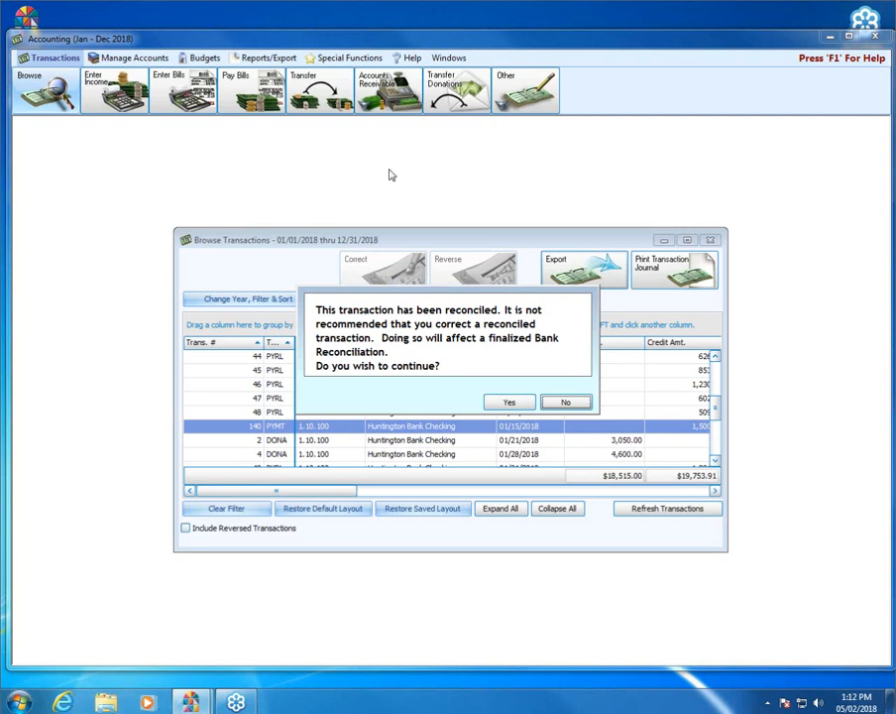
left_click(565, 401)
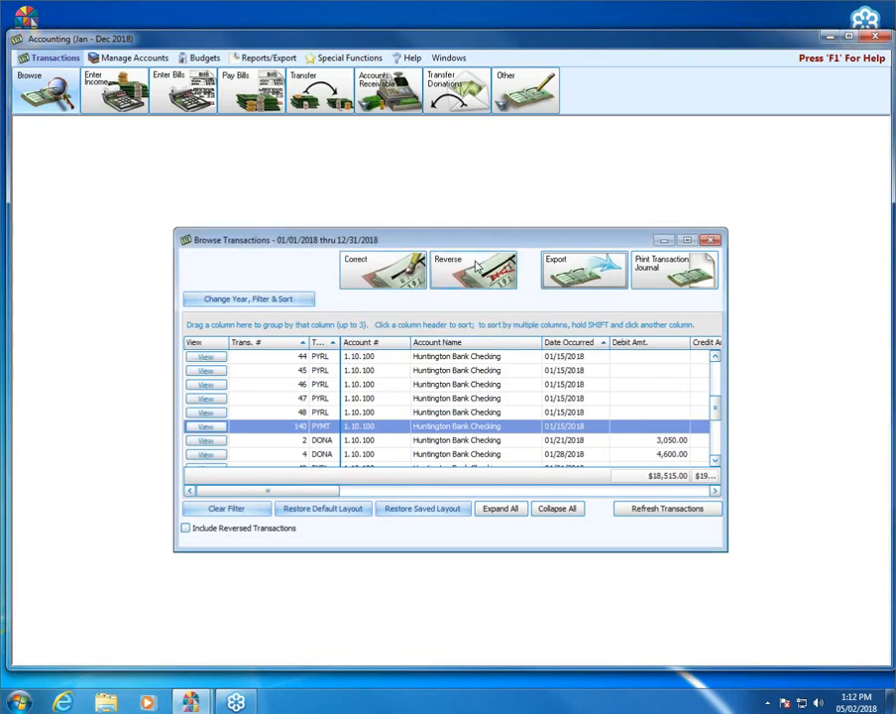
left_click(476, 268)
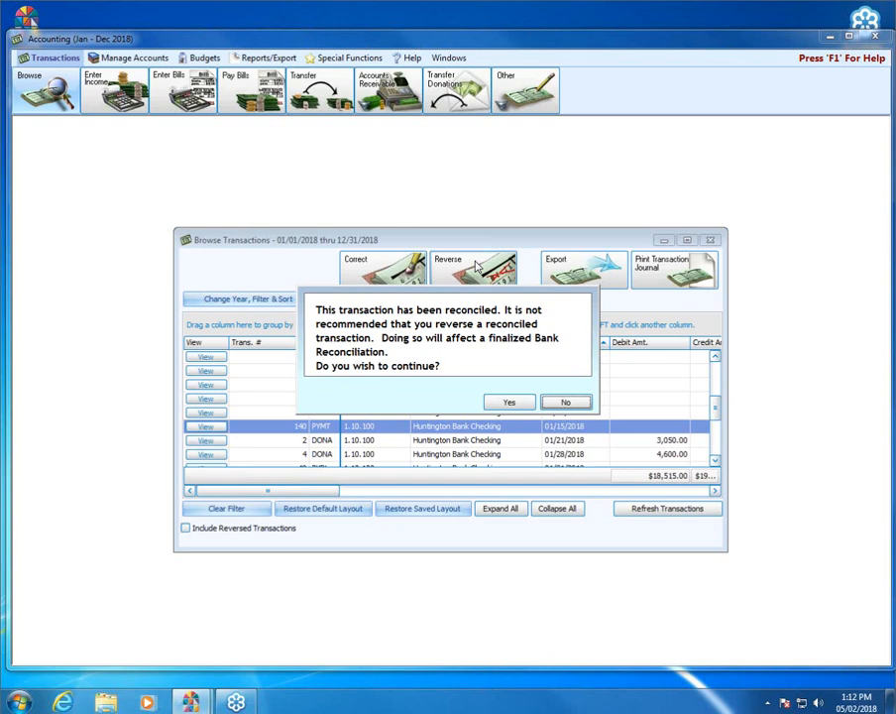
left_click(566, 402)
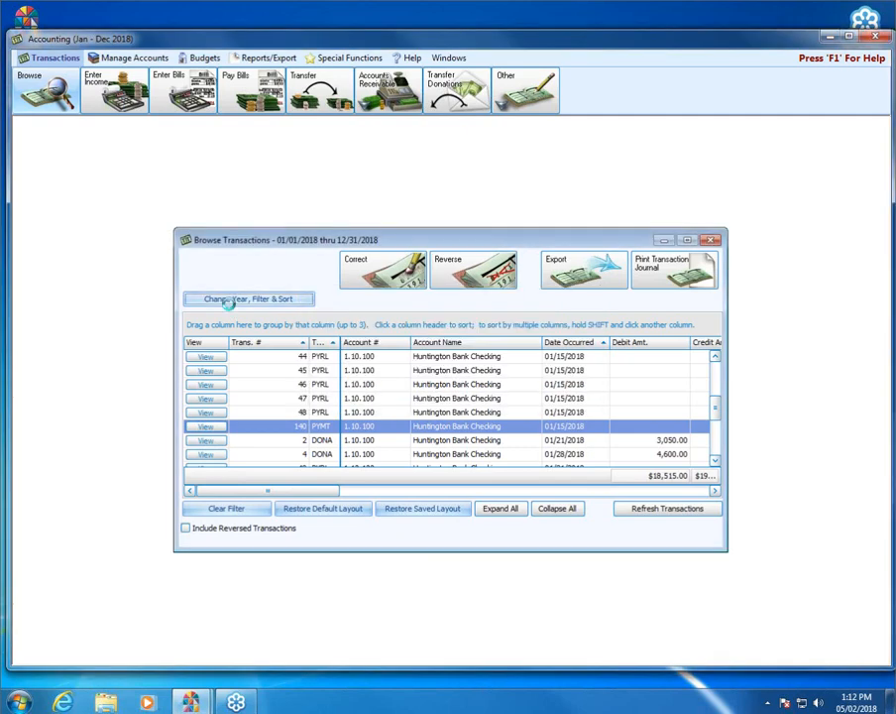
Clear the transaction browser's filter so both reconciled and unreconciled transactions of all types are included
left_click(230, 300)
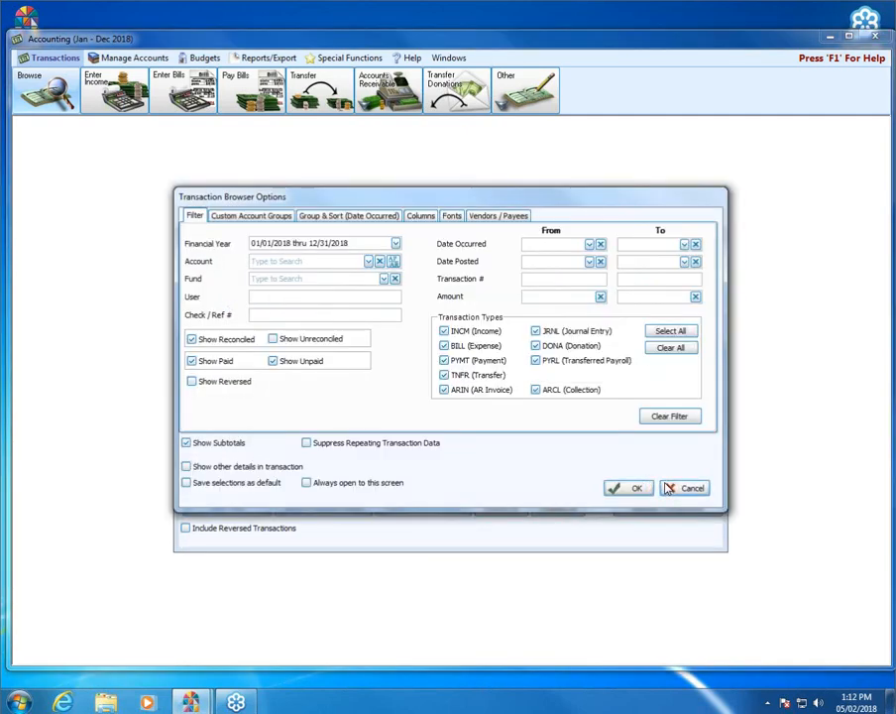
left_click(676, 486)
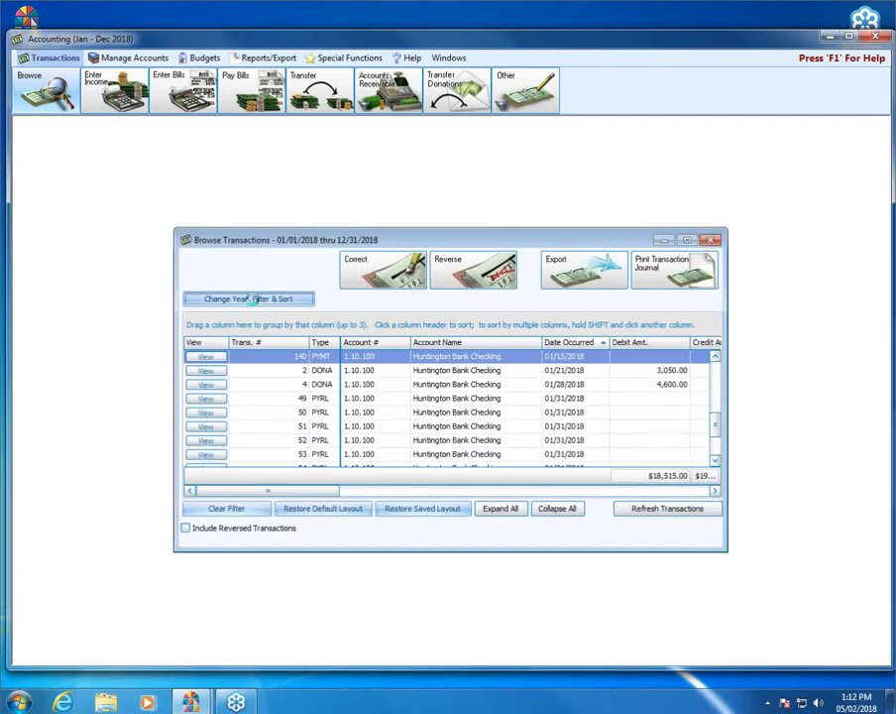
left_click(252, 299)
left_click(673, 414)
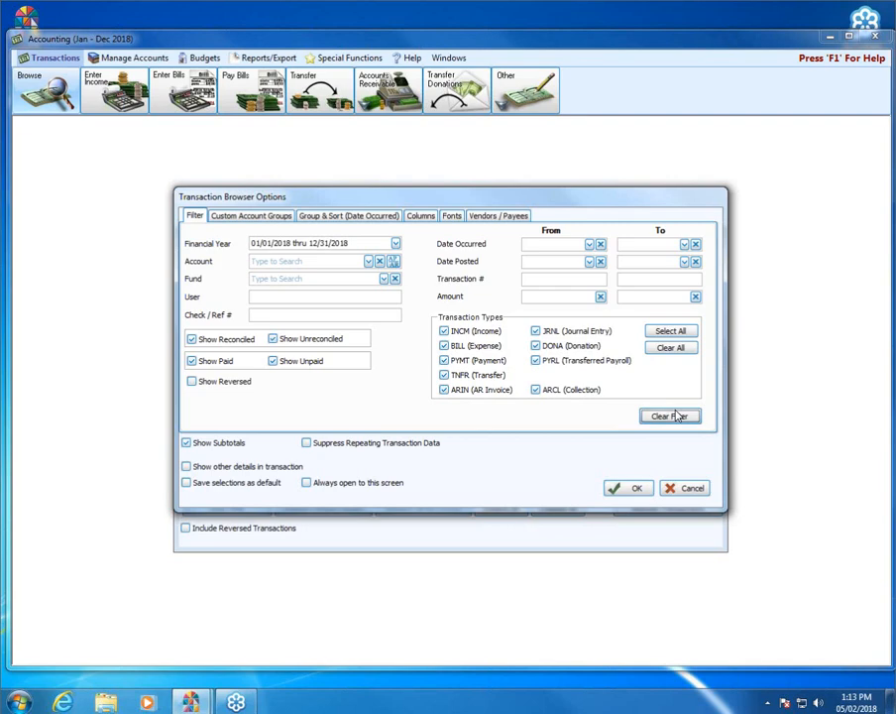
left_click(628, 489)
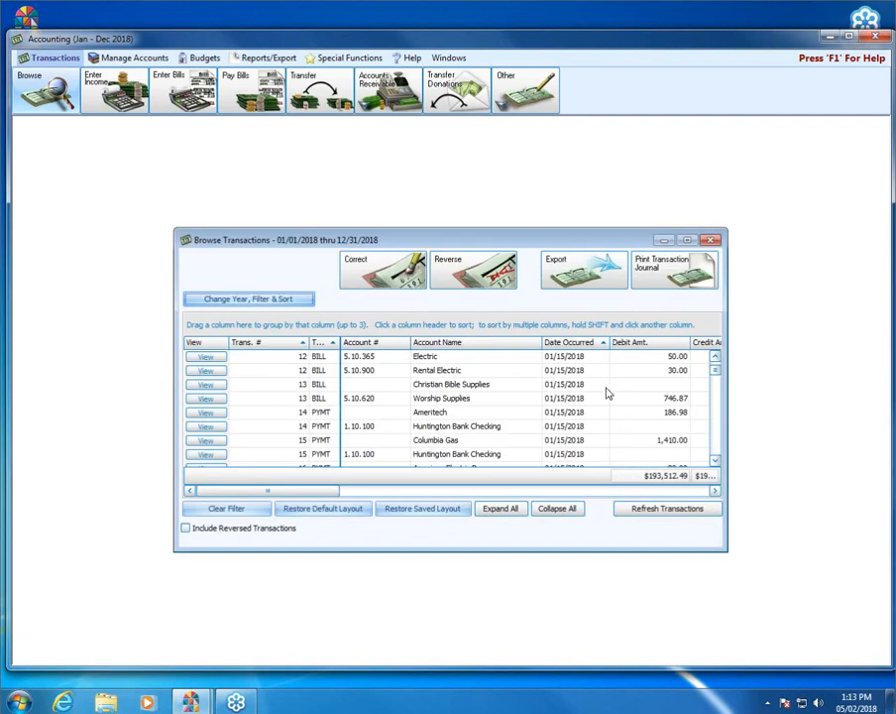
Make the transaction browser window taller and find the bill (BILL) transactions dated 02/15/2018
left_click(718, 441)
left_click(718, 436)
left_click(717, 436)
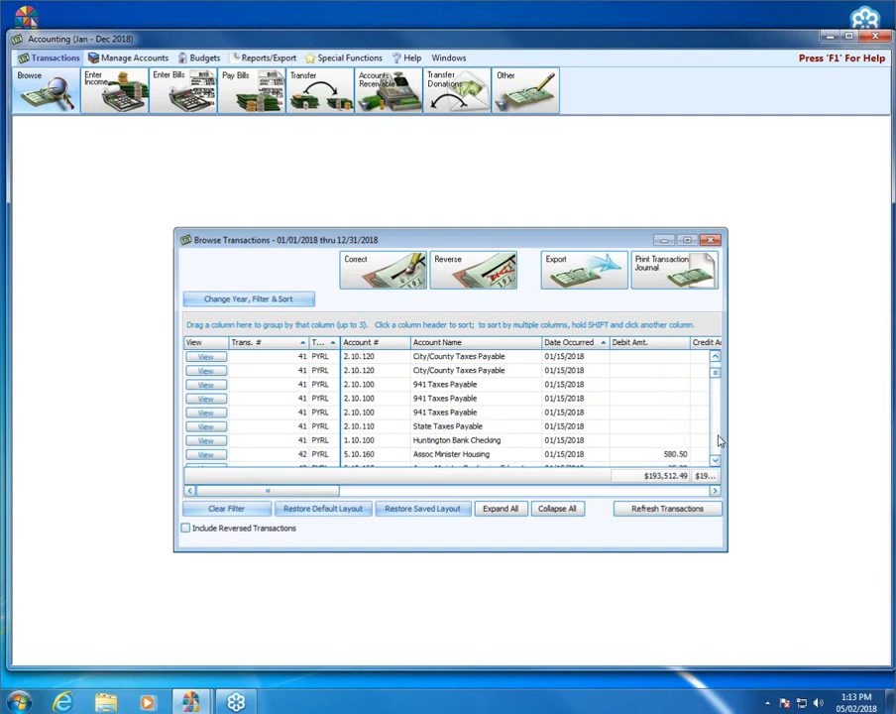
left_click(718, 437)
left_click(718, 437)
left_click(718, 436)
left_click(720, 440)
left_click(720, 440)
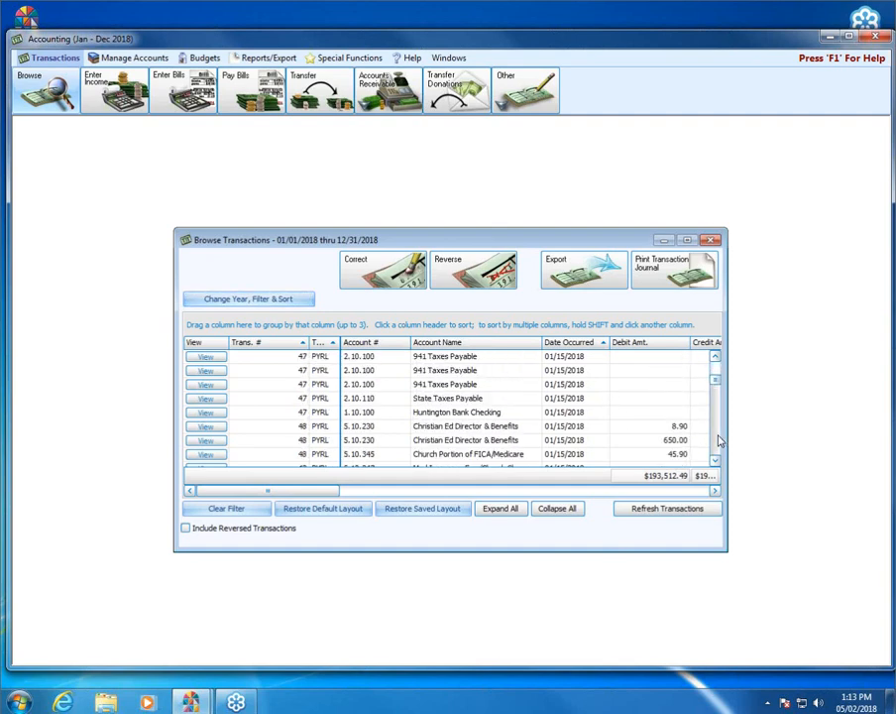
left_click(720, 440)
left_click(720, 440)
left_click(719, 440)
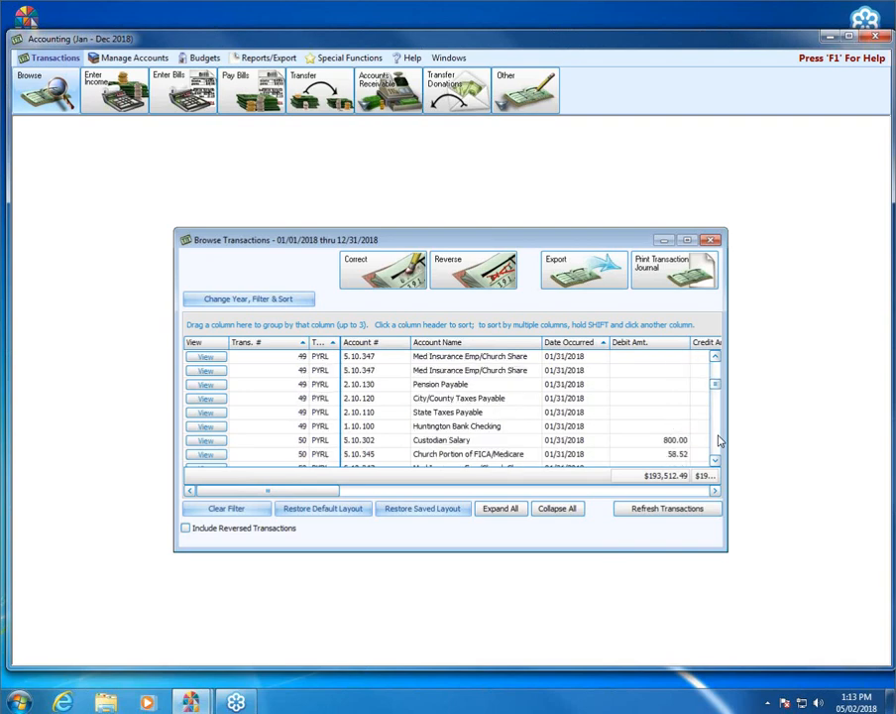
left_click(714, 371)
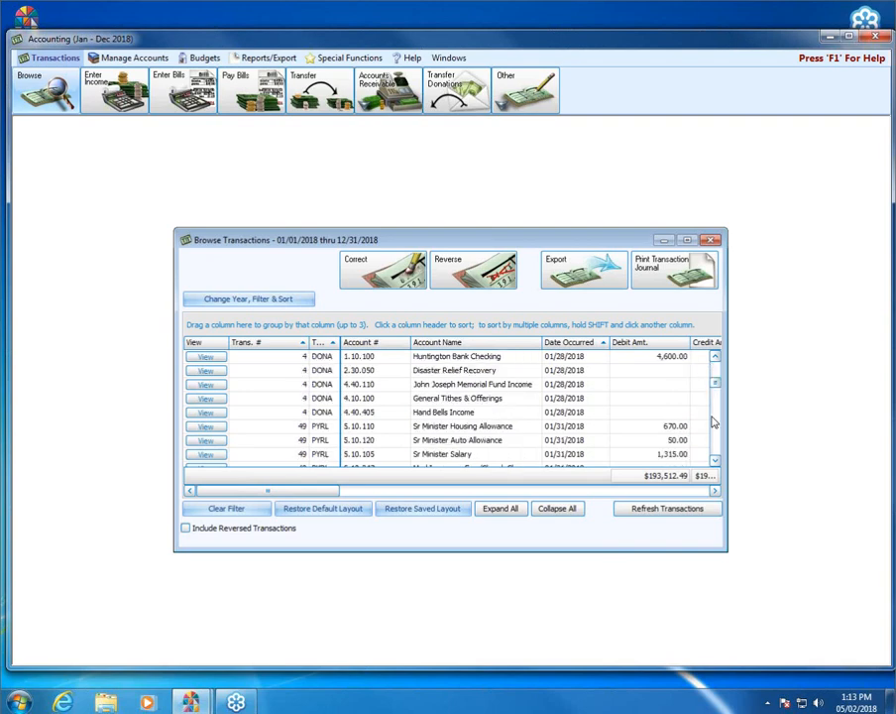
left_click(717, 454)
left_click(719, 453)
left_click(718, 450)
left_click(719, 450)
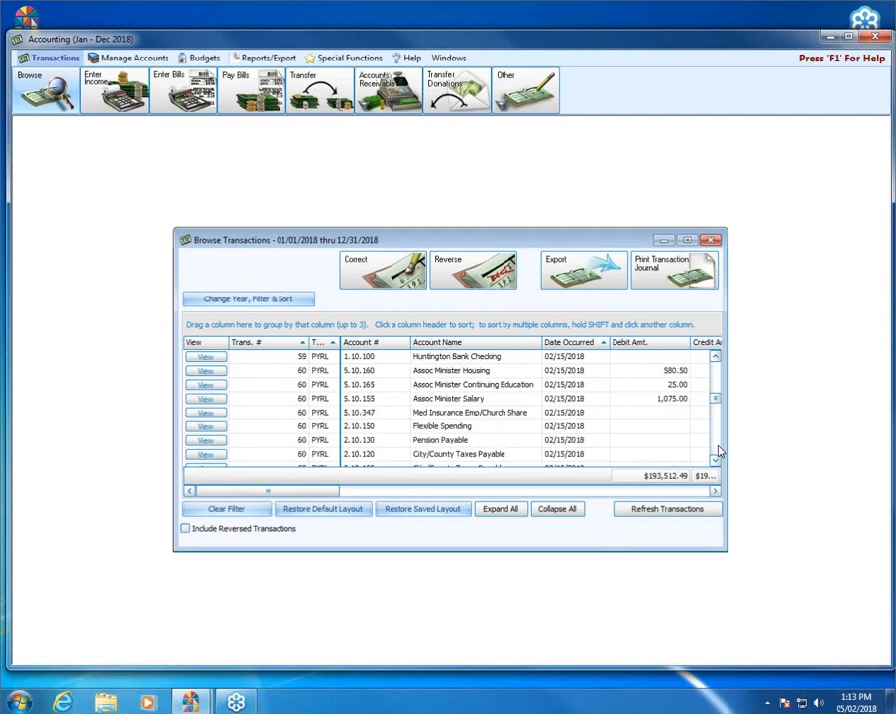
left_click(718, 450)
left_click(717, 450)
left_click(718, 450)
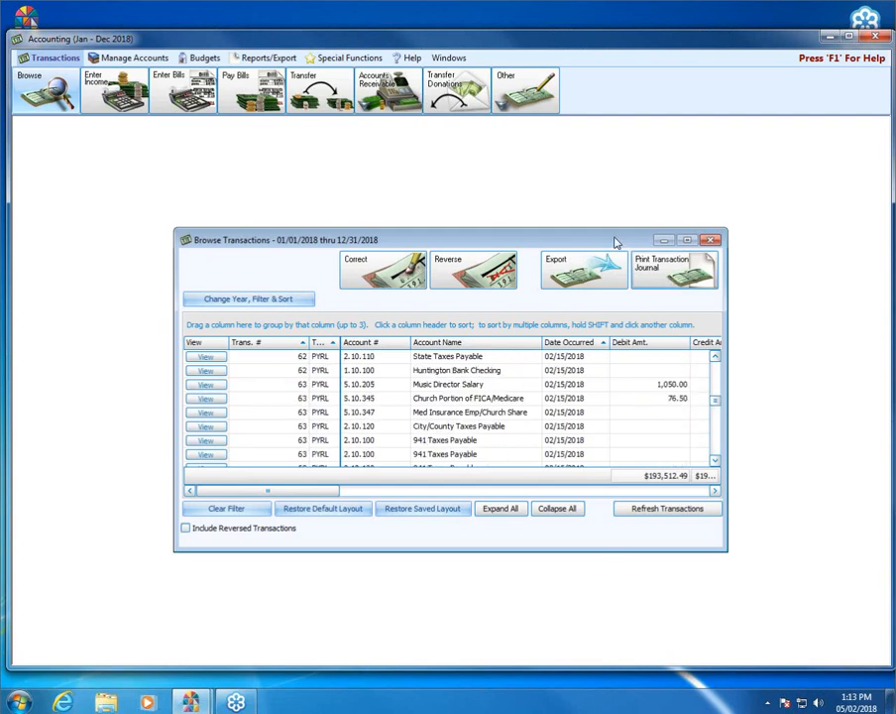
left_click_drag(605, 227, 601, 125)
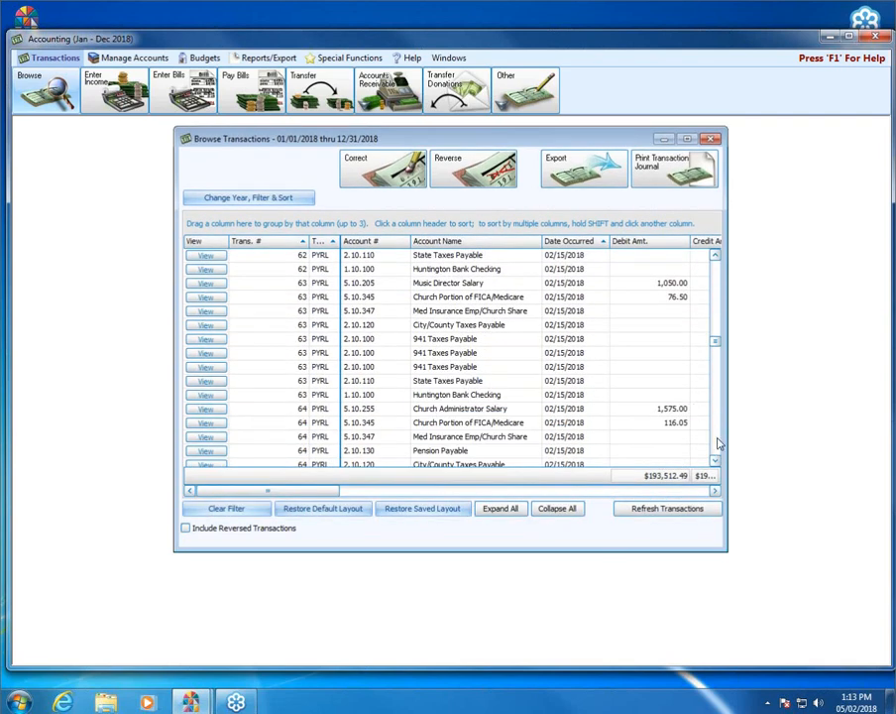
left_click(716, 445)
left_click(717, 444)
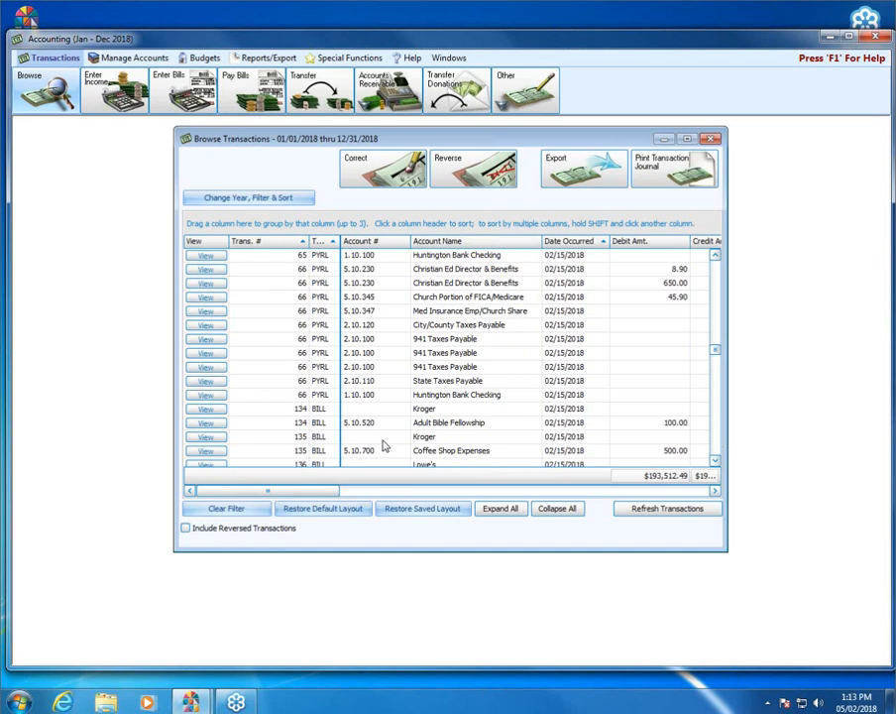
left_click(715, 461)
left_click(715, 461)
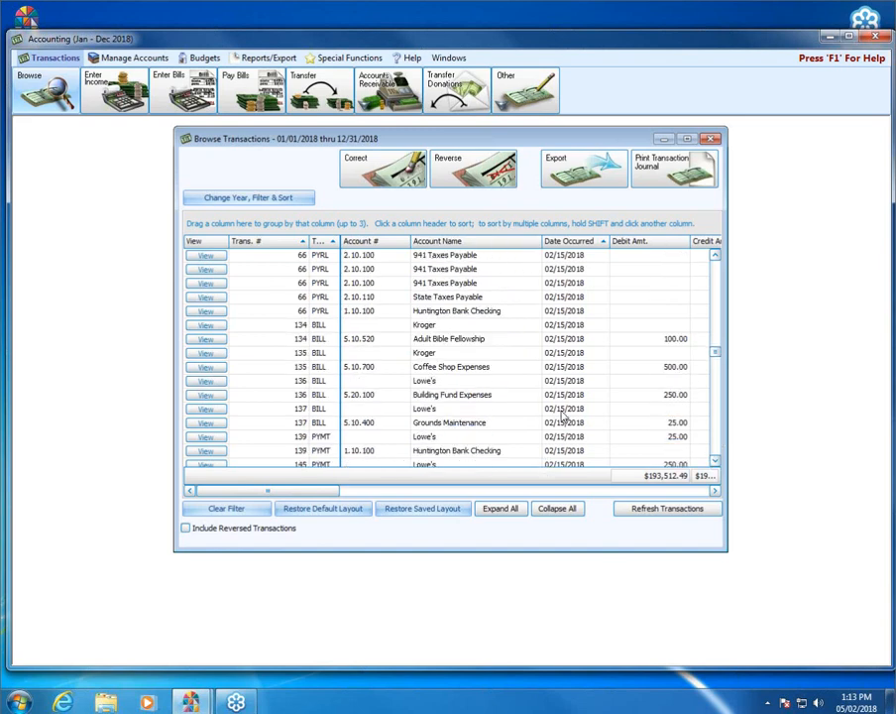
Permanently reverse bill transaction 134 using the recommended original date 02/15/2018, after reviewing the advanced date options
left_click(299, 338)
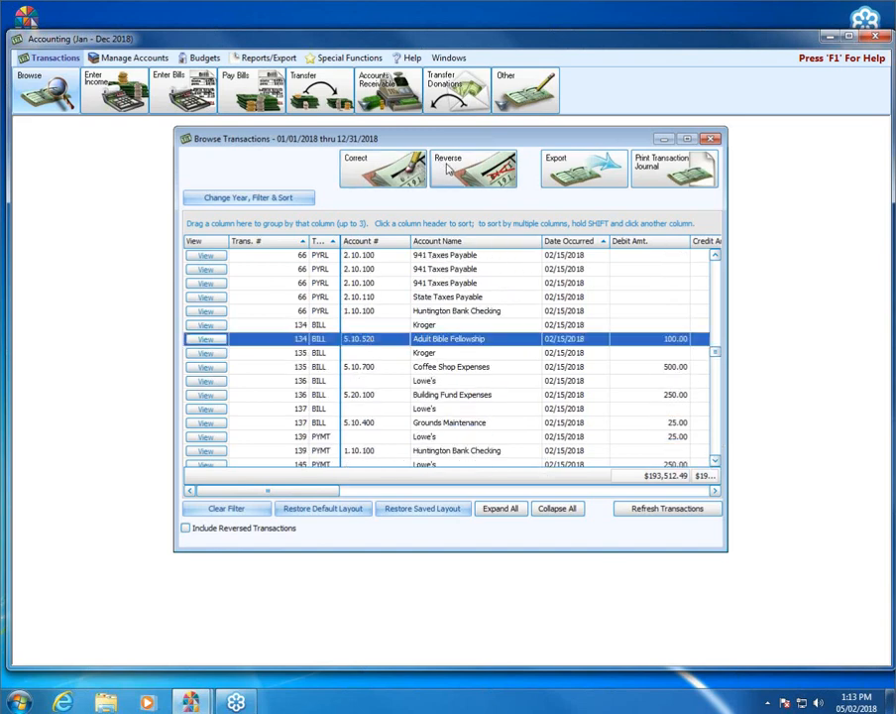
left_click(448, 171)
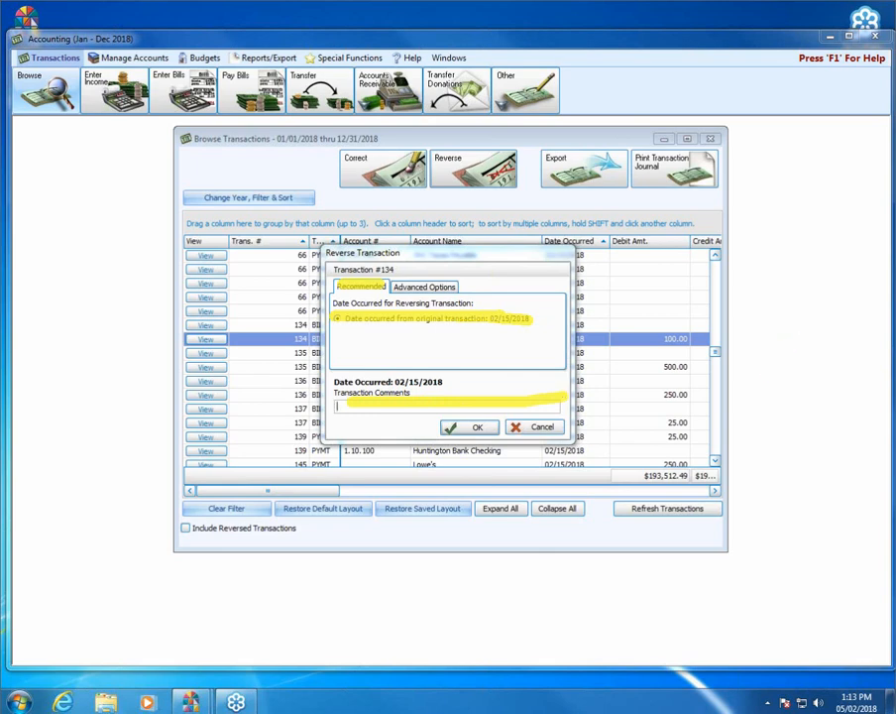
left_click(421, 290)
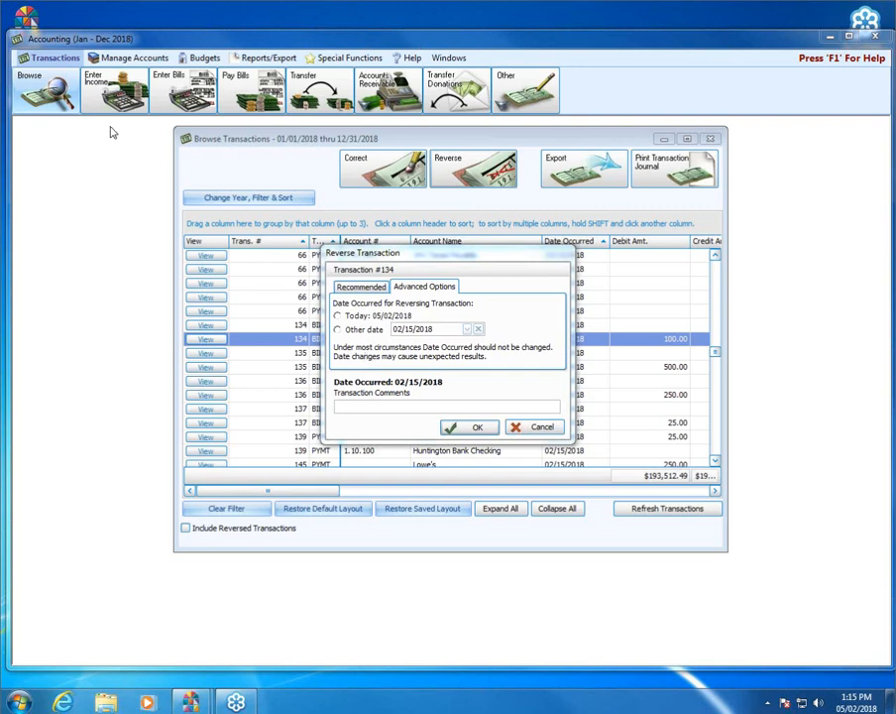
left_click(361, 286)
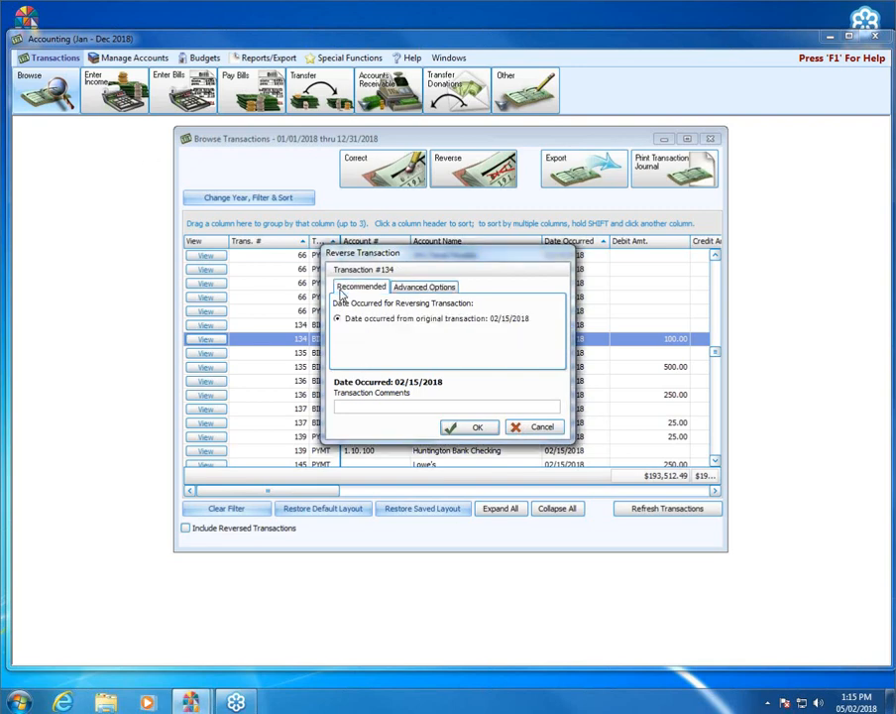
left_click(415, 288)
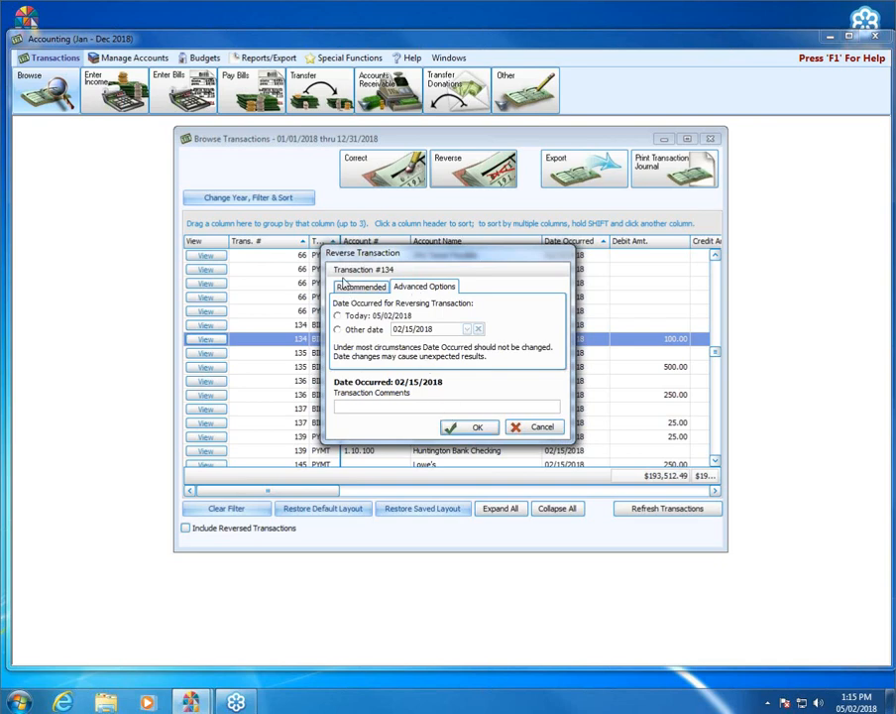
left_click(349, 287)
left_click(466, 426)
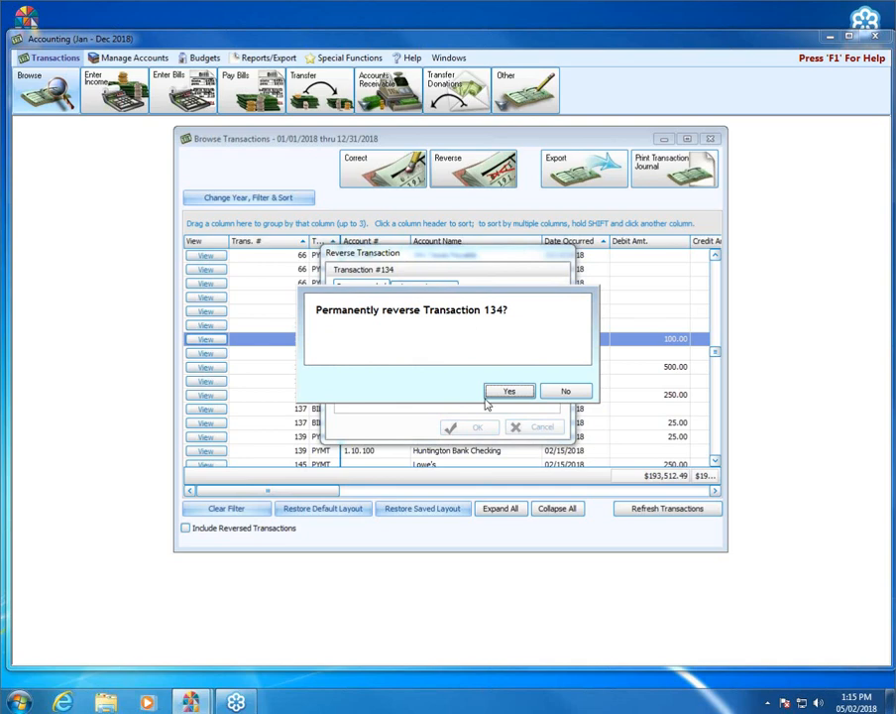
left_click(503, 394)
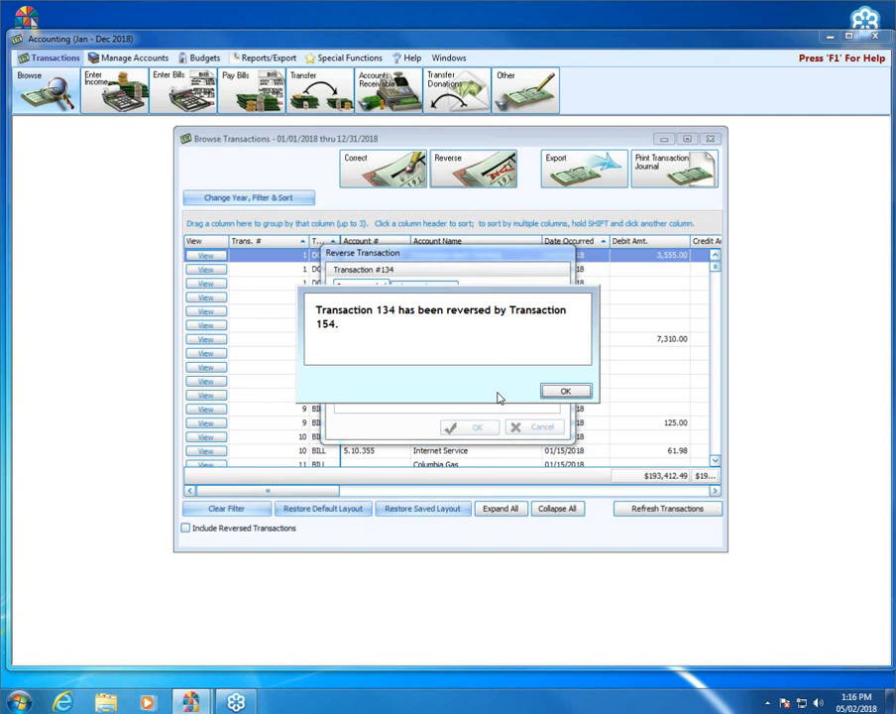
left_click(563, 392)
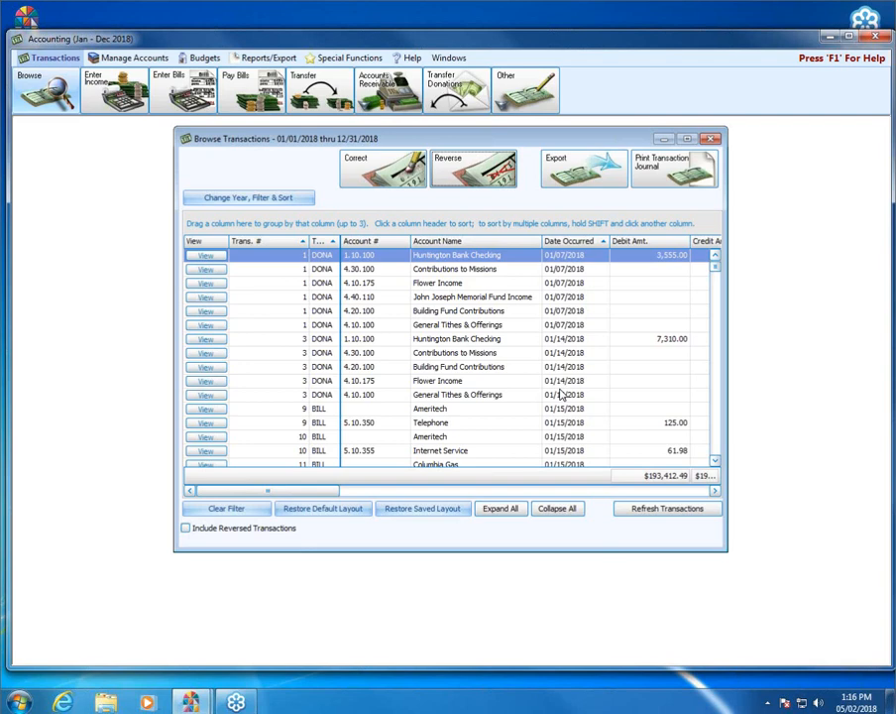
Close the transaction browser and review the outstanding bills list in Pay Bills without creating any payments
left_click(711, 138)
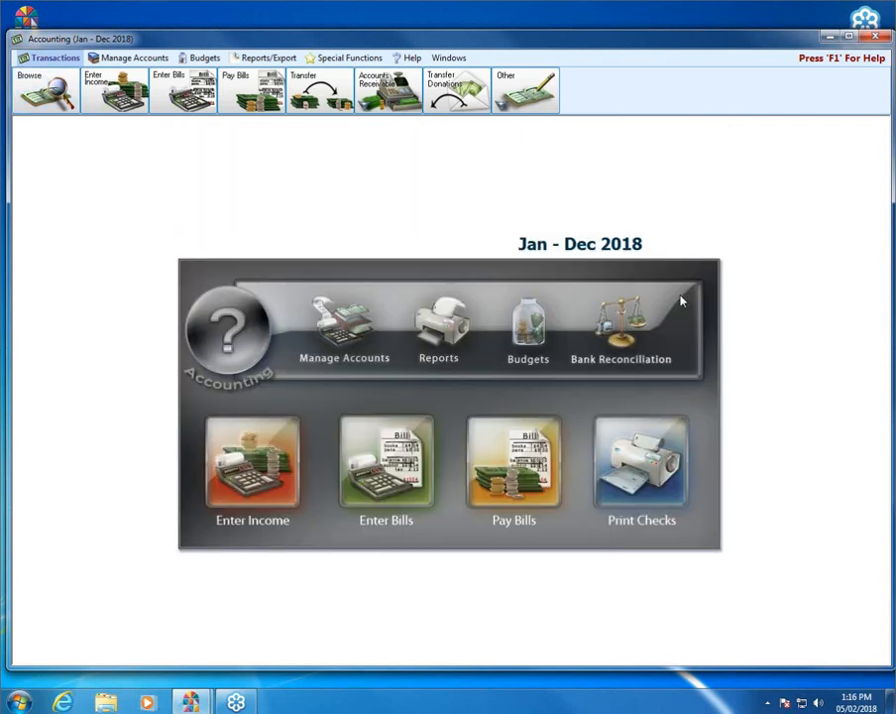
left_click(504, 468)
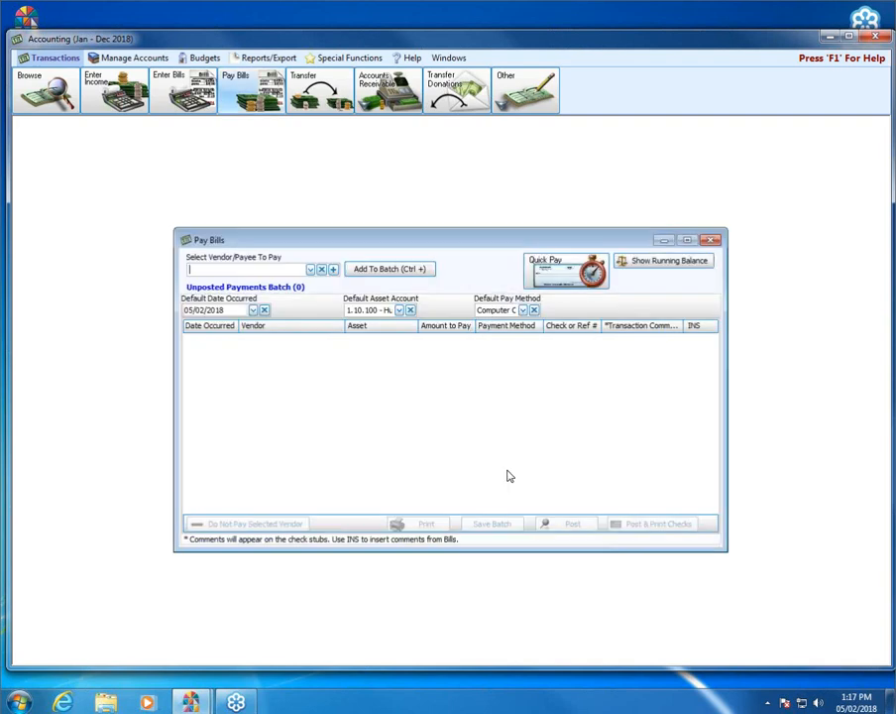
left_click(555, 277)
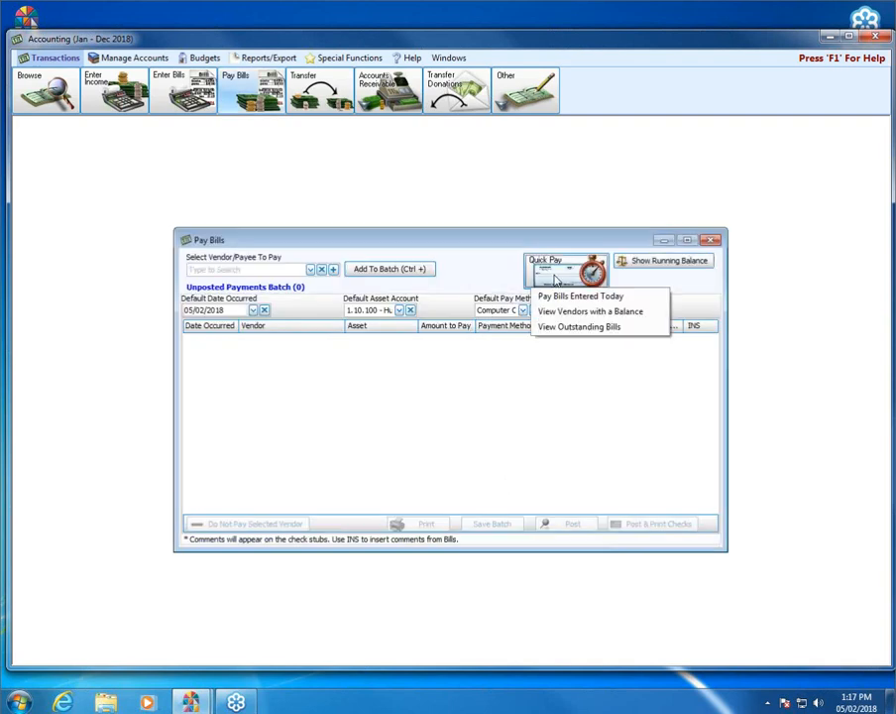
left_click(553, 327)
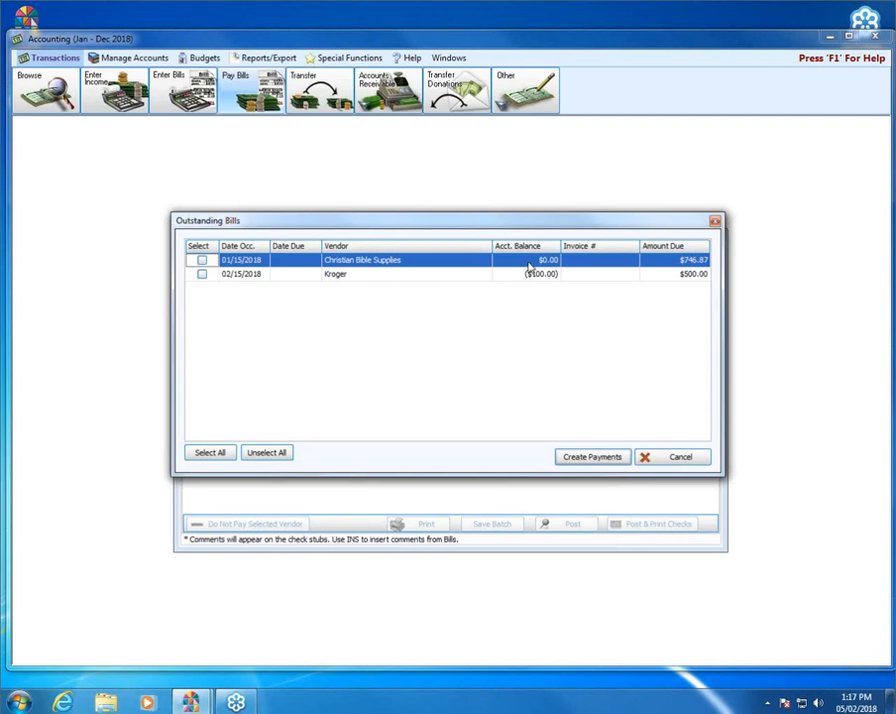
left_click(667, 461)
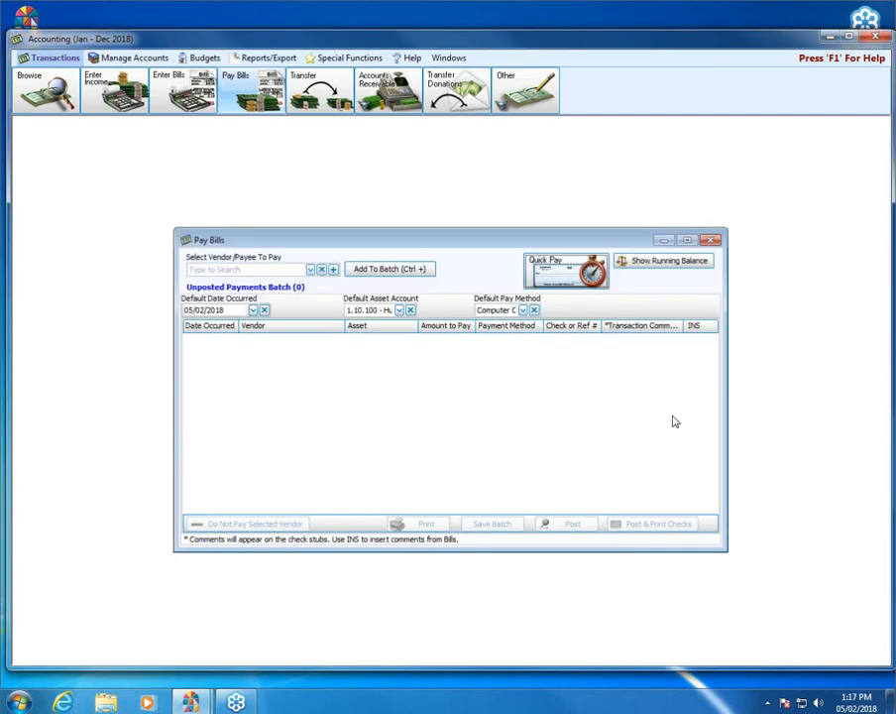
left_click(710, 240)
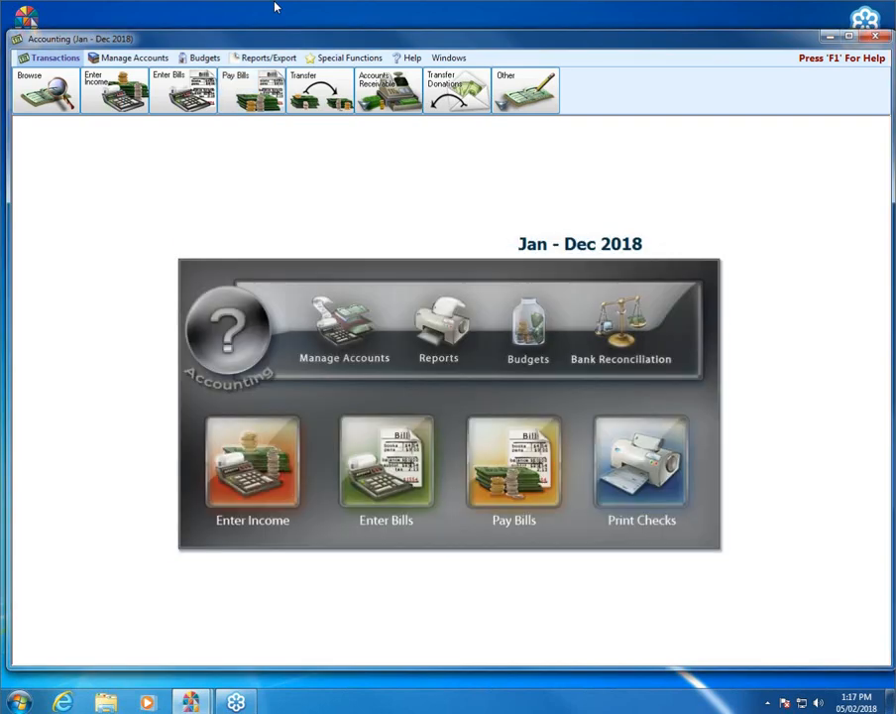
Filter the transaction browser to show only unpaid BILL (Expense) transactions, excluding paid ones
left_click(66, 58)
left_click(50, 76)
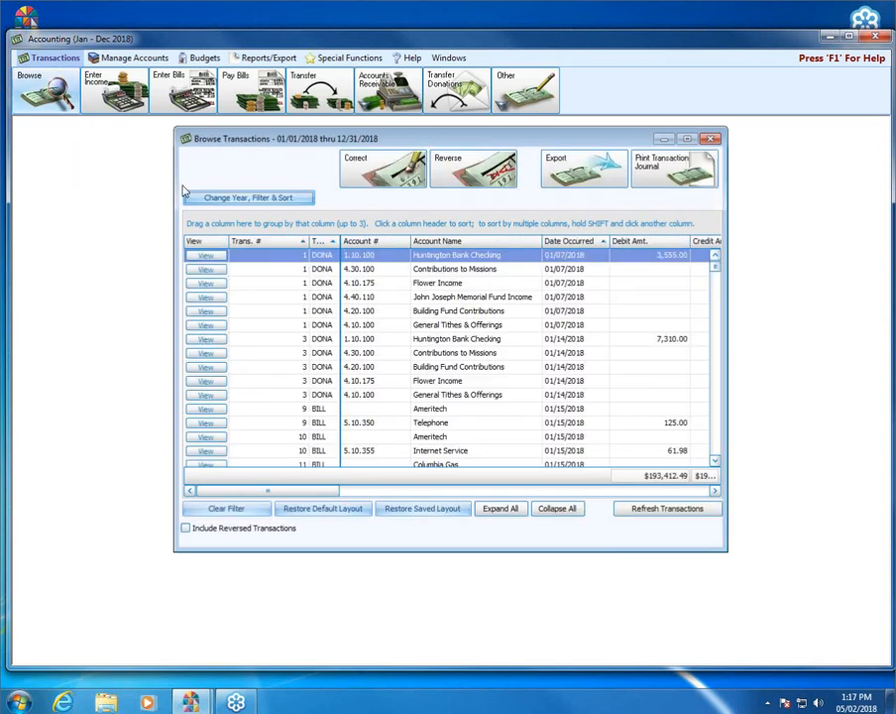
left_click(220, 201)
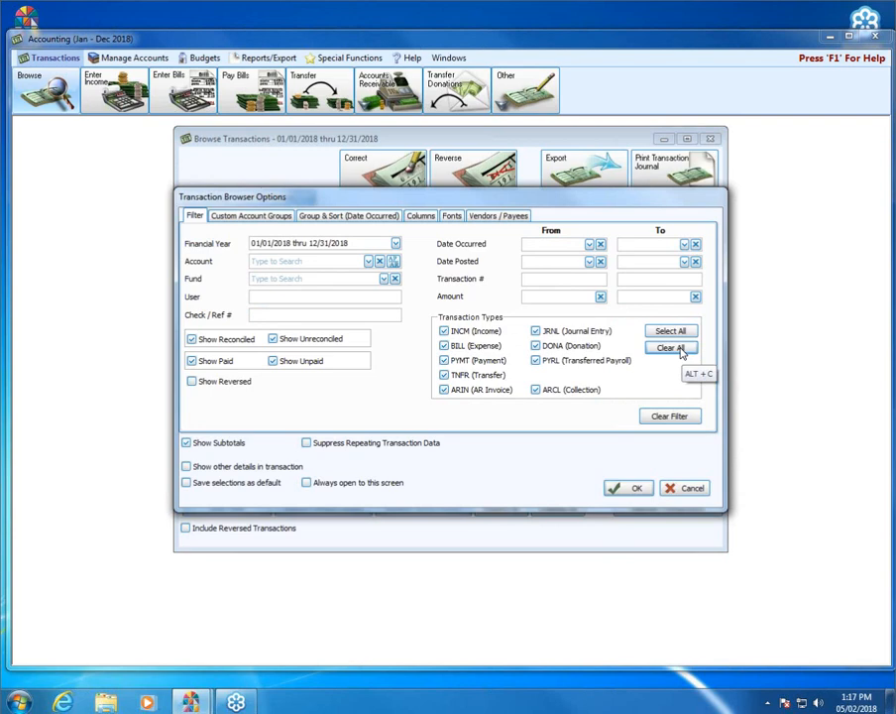
left_click(680, 349)
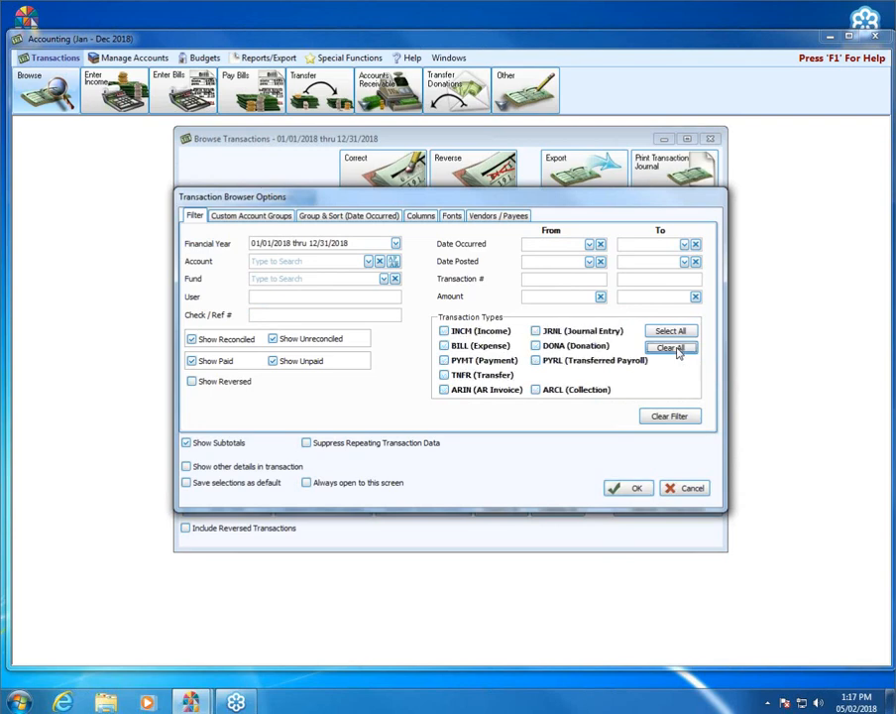
left_click(445, 346)
left_click(201, 363)
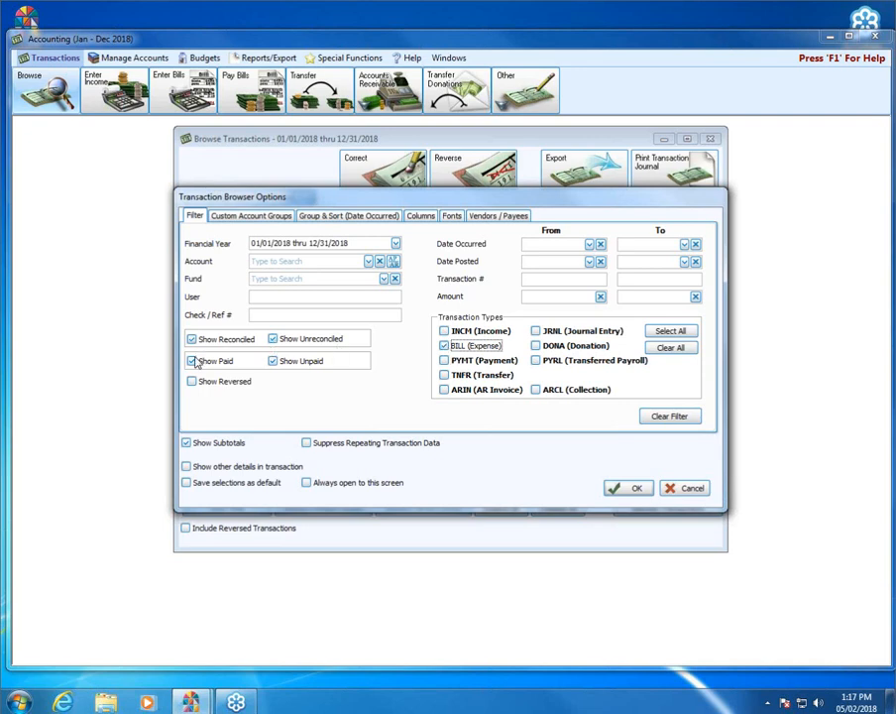
left_click(632, 488)
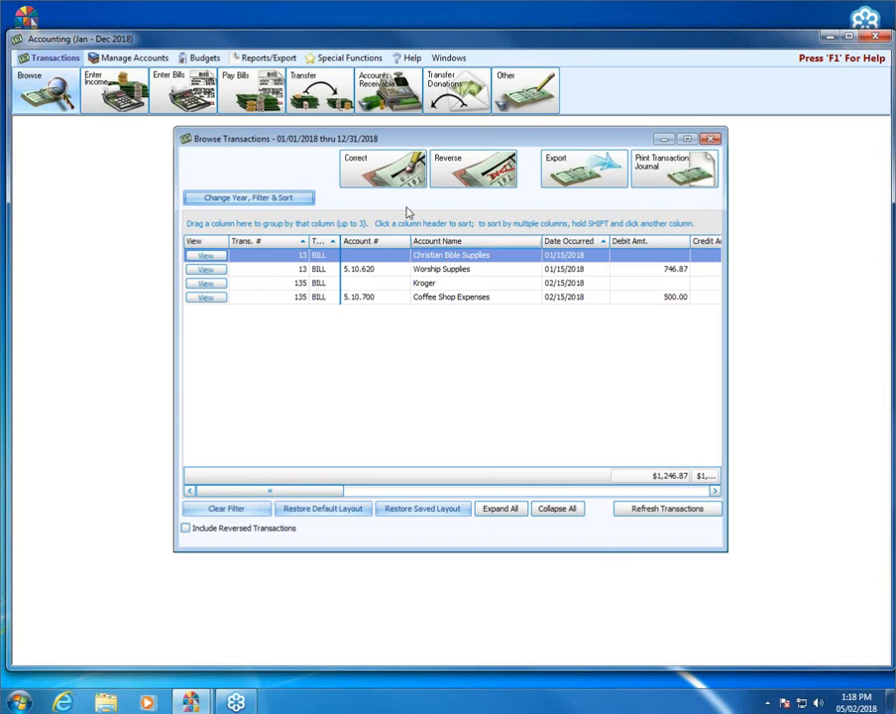
Correct the Christian Bible Supplies bill by marking it as paid with payment transaction 17 dated 01/15/2018, and save the correction
left_click(385, 170)
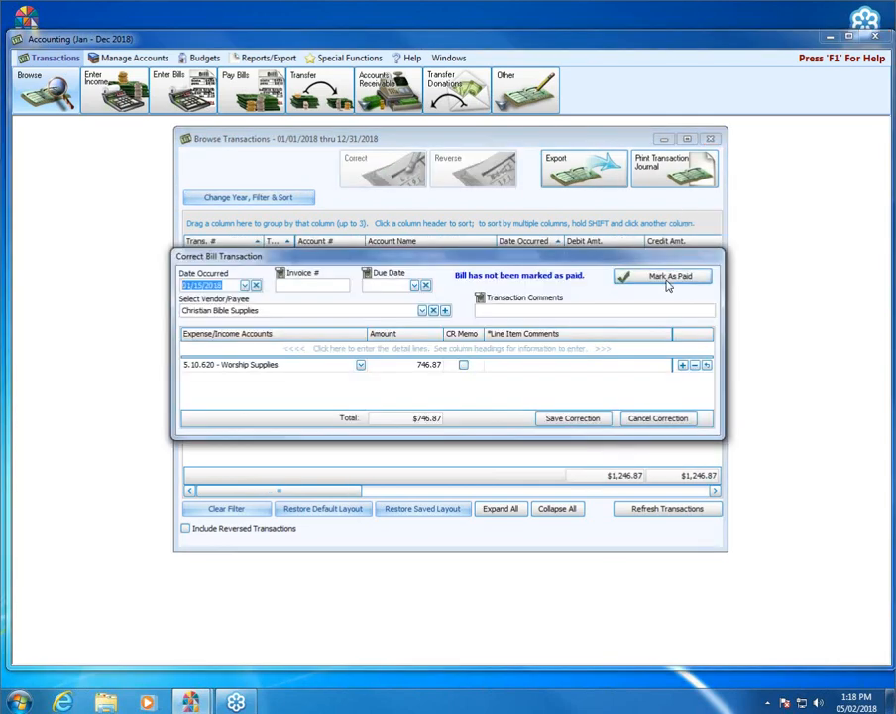
left_click(668, 281)
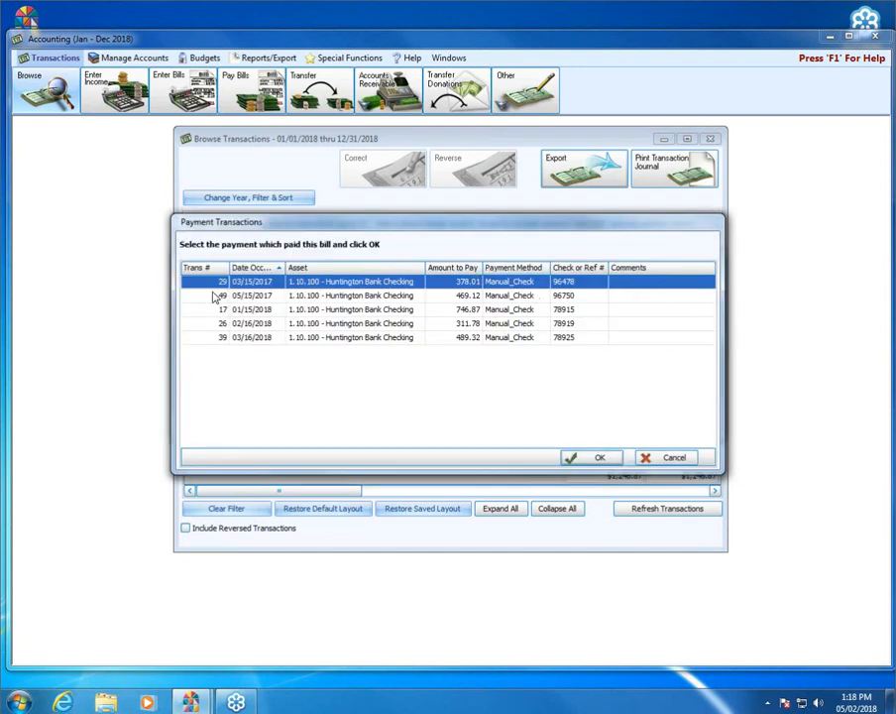
left_click(455, 310)
left_click(598, 459)
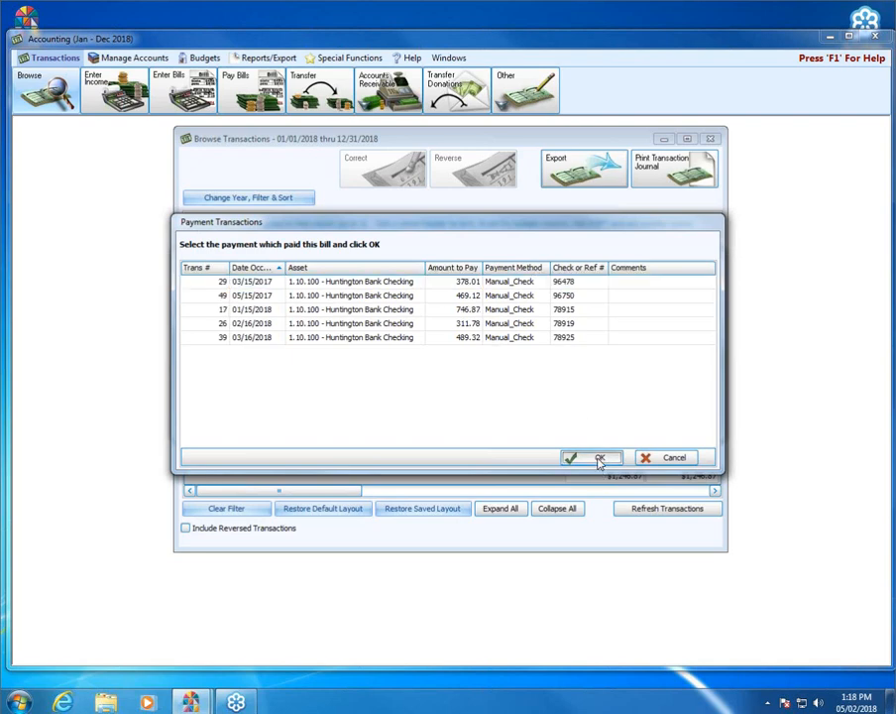
left_click(577, 418)
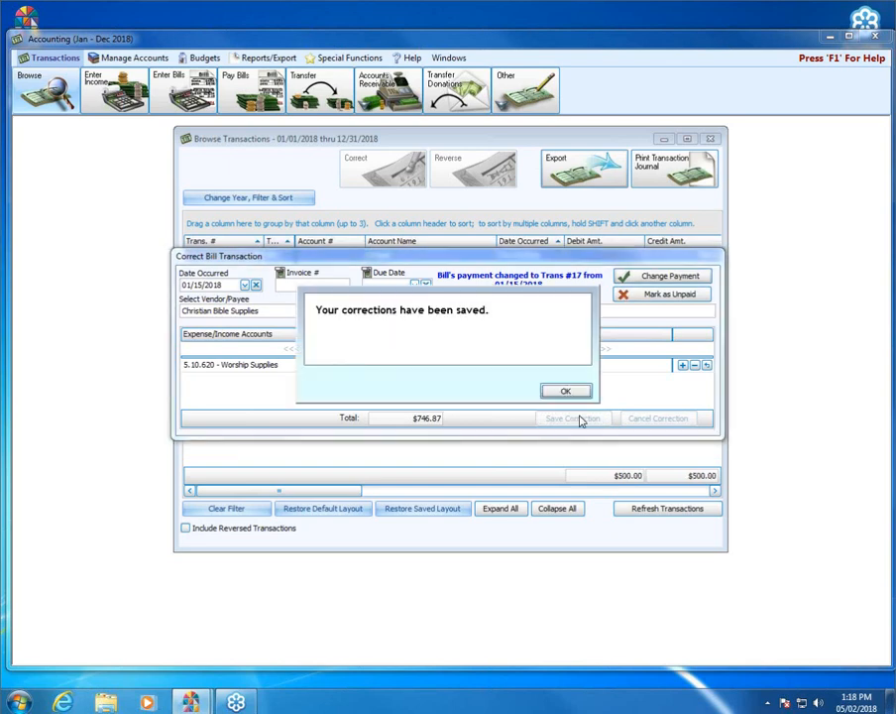
left_click(564, 392)
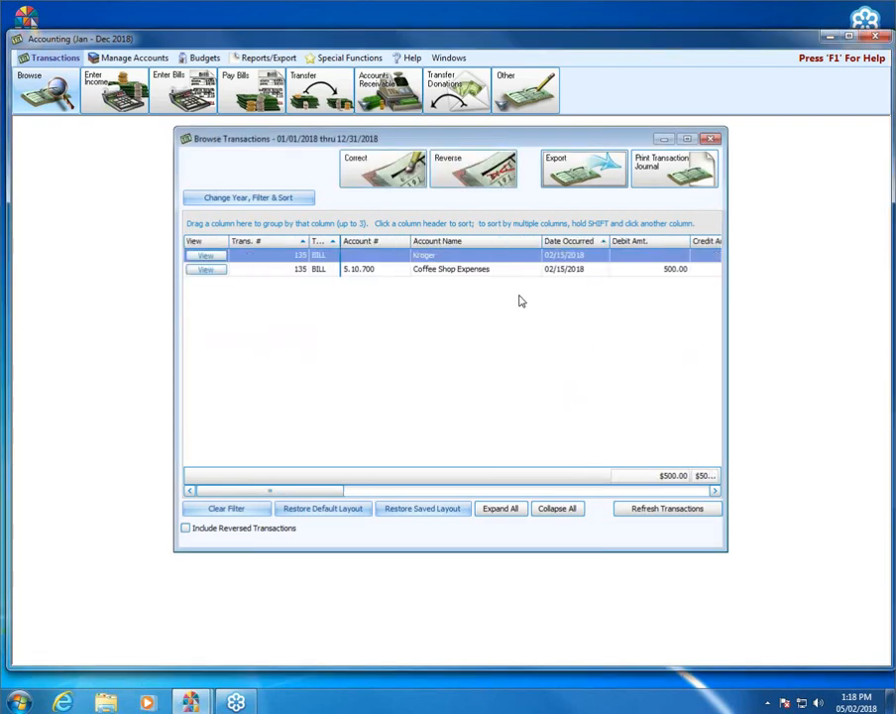
Mark the Kroger bill 135 as paid with the 500.00 payment transaction 138 dated 03/15/2018, and save the correction
left_click(470, 270)
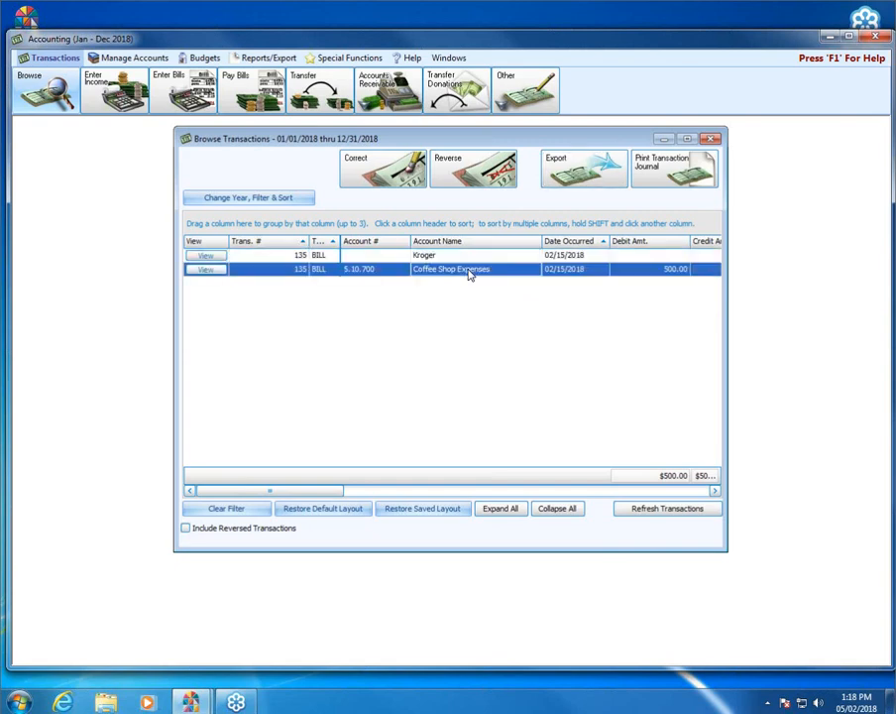
left_click(378, 169)
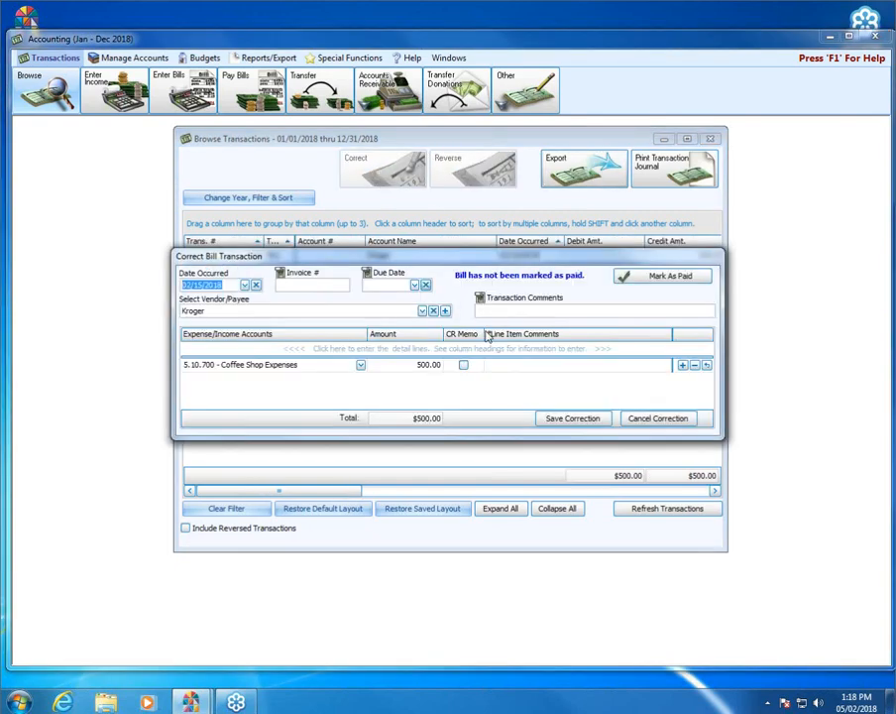
left_click(658, 280)
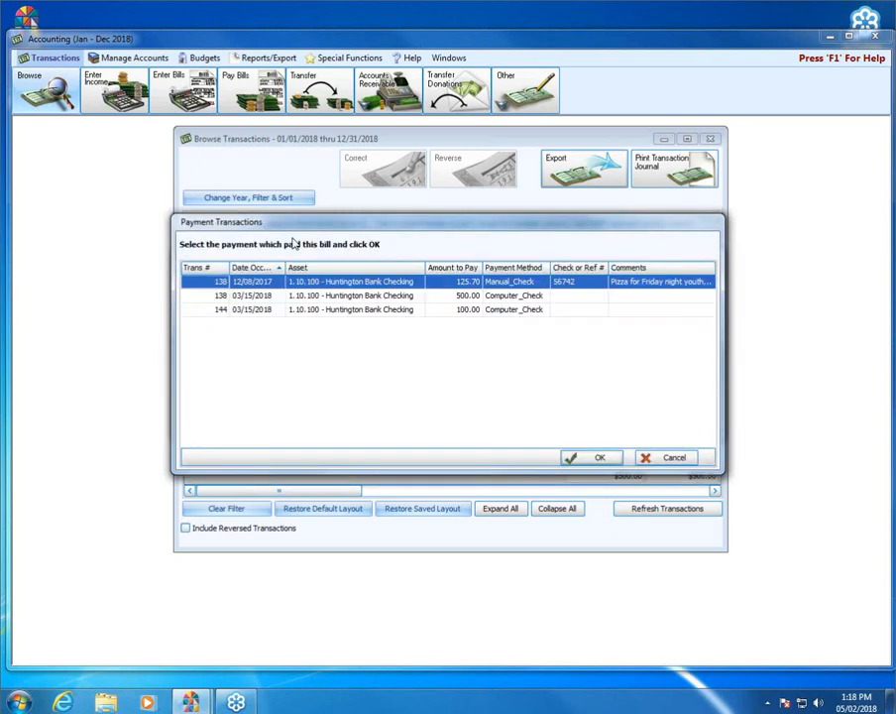
left_click_drag(394, 224, 434, 313)
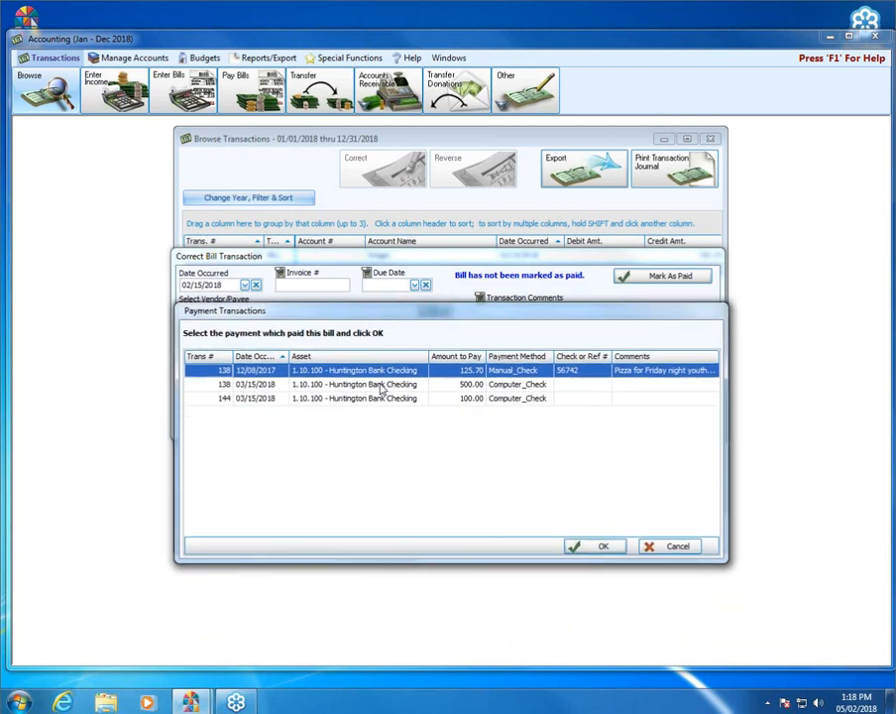
left_click(466, 387)
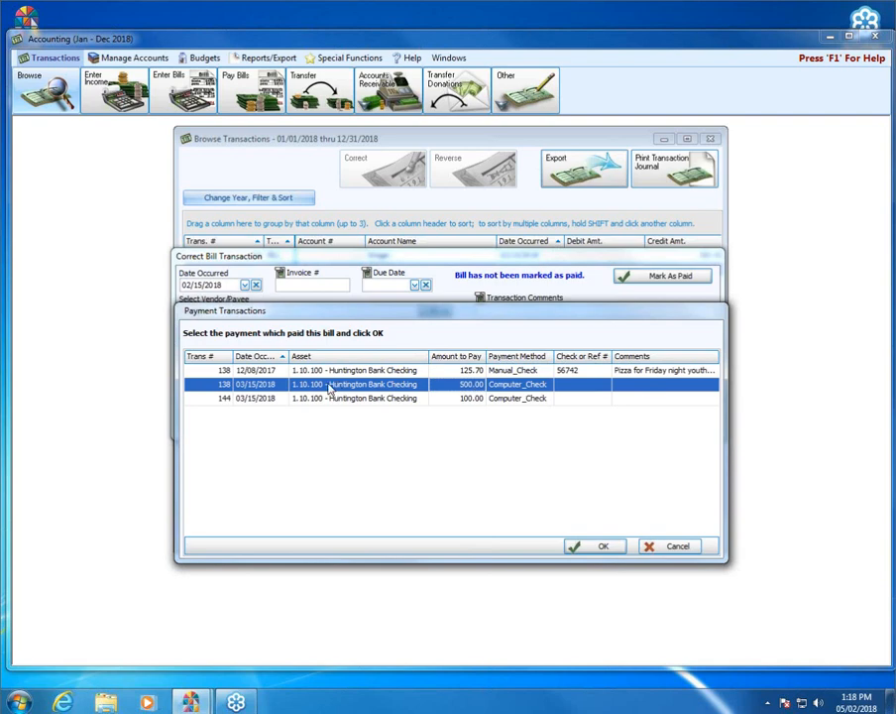
left_click(585, 549)
left_click(572, 417)
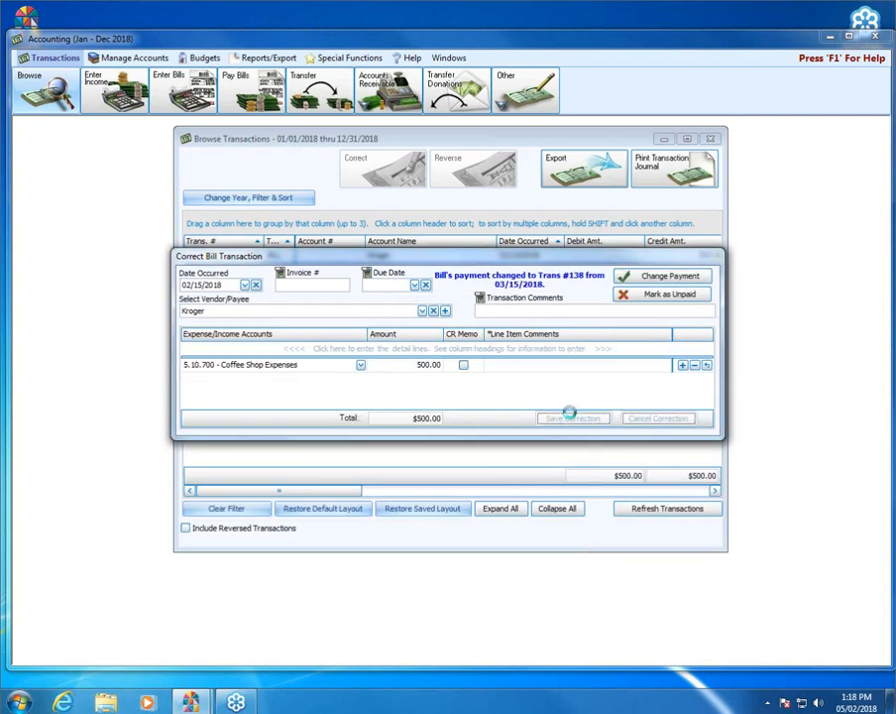
left_click(569, 391)
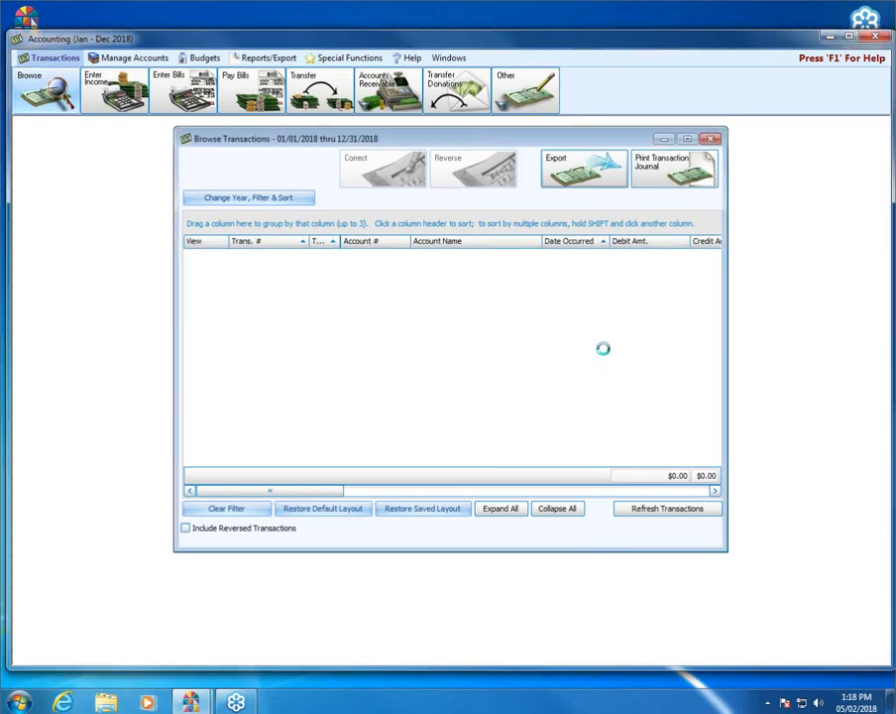
Close the transaction browser and recheck the outstanding bills in Pay Bills after the two corrections
left_click(711, 138)
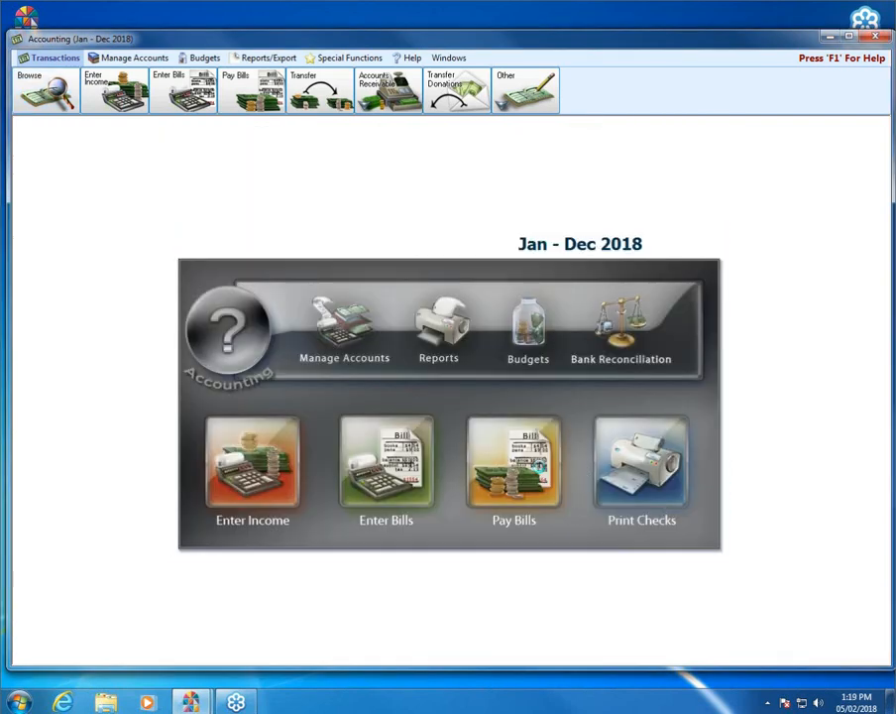
left_click(545, 268)
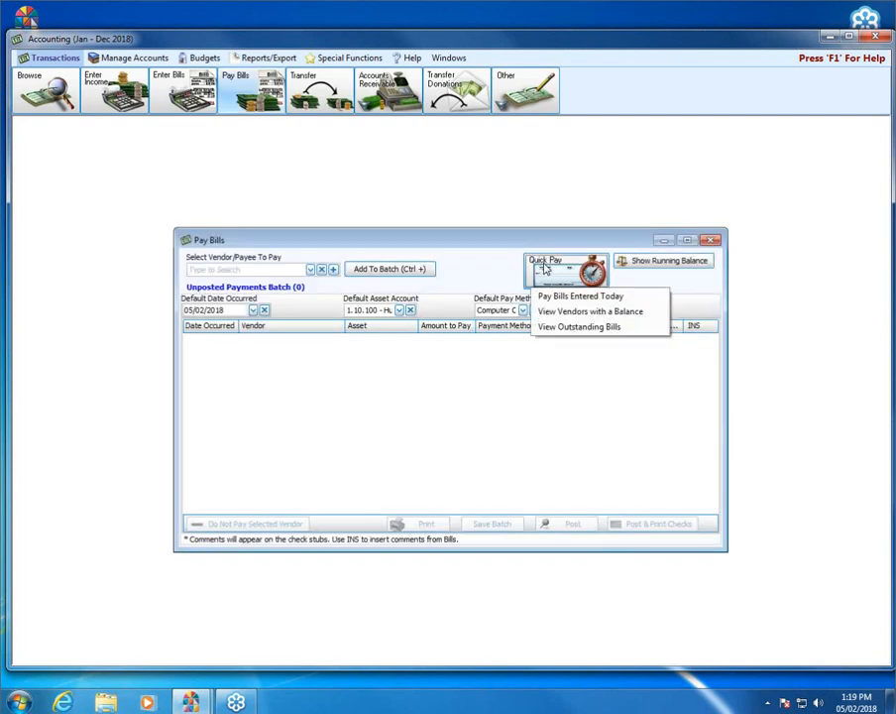
left_click(554, 328)
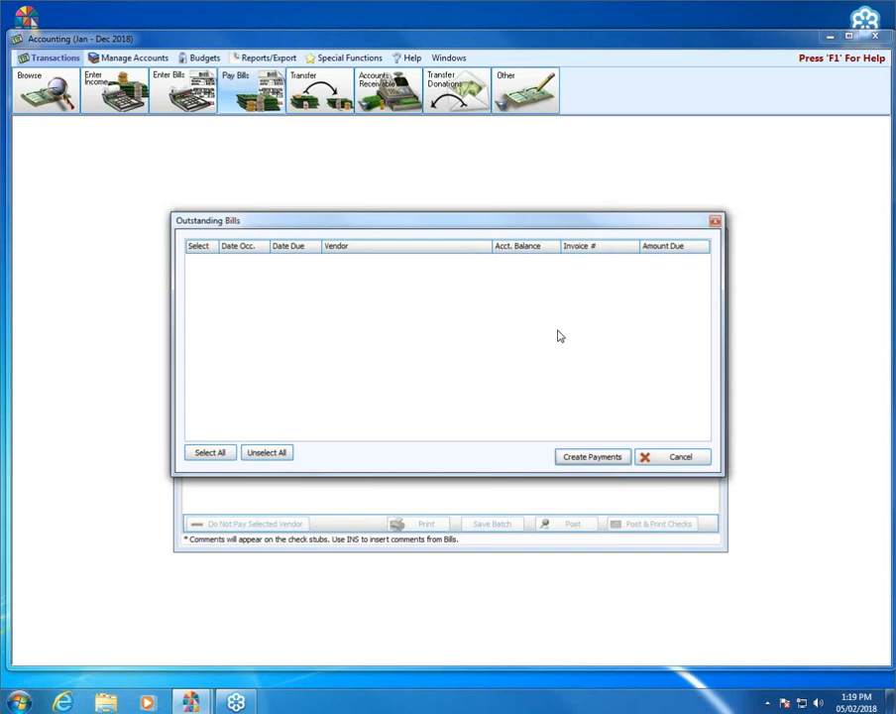
left_click(681, 458)
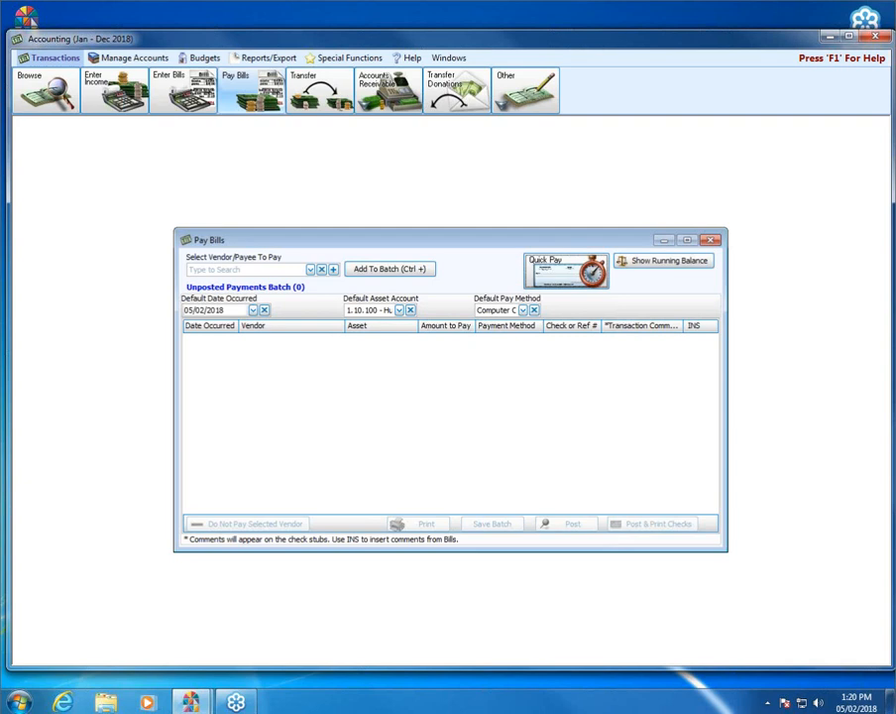
left_click(708, 242)
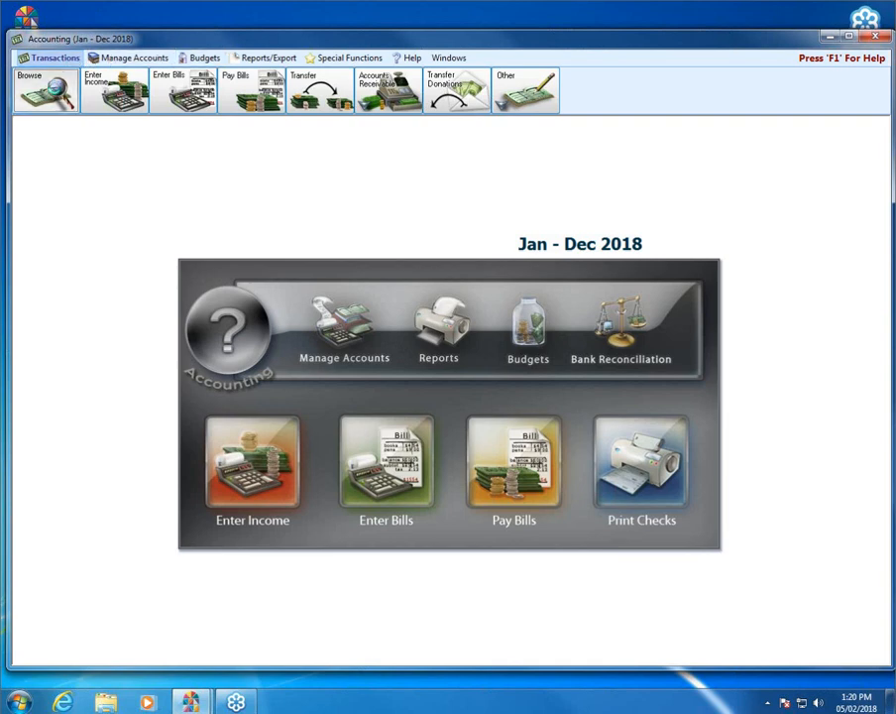
Reopen the transaction browser and look through the January and February 2018 transactions for the income (INCM) entry dated 02/07/2018
left_click(45, 87)
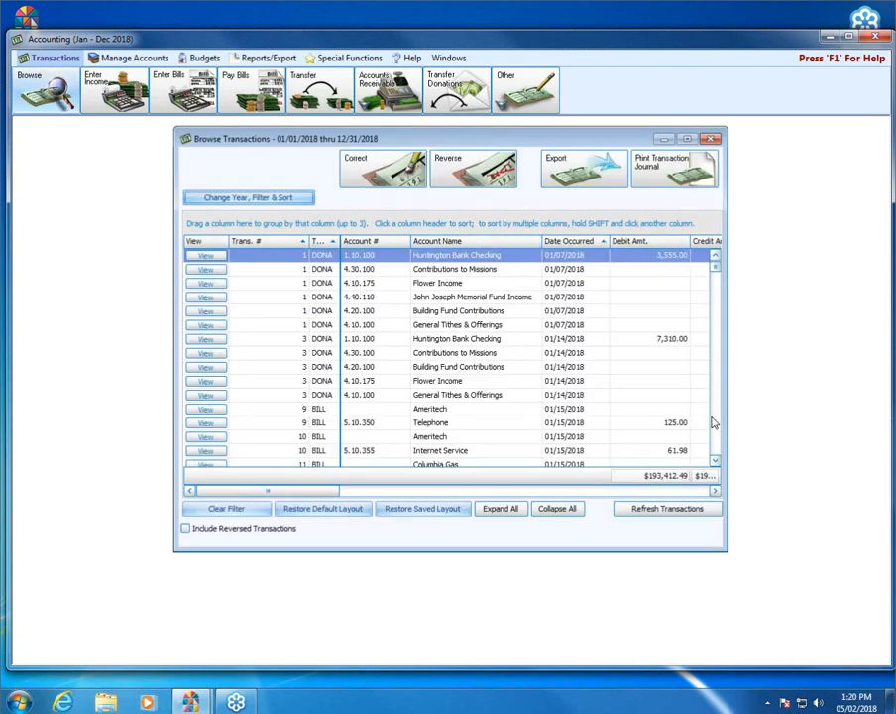
left_click(715, 430)
left_click(716, 430)
left_click(716, 430)
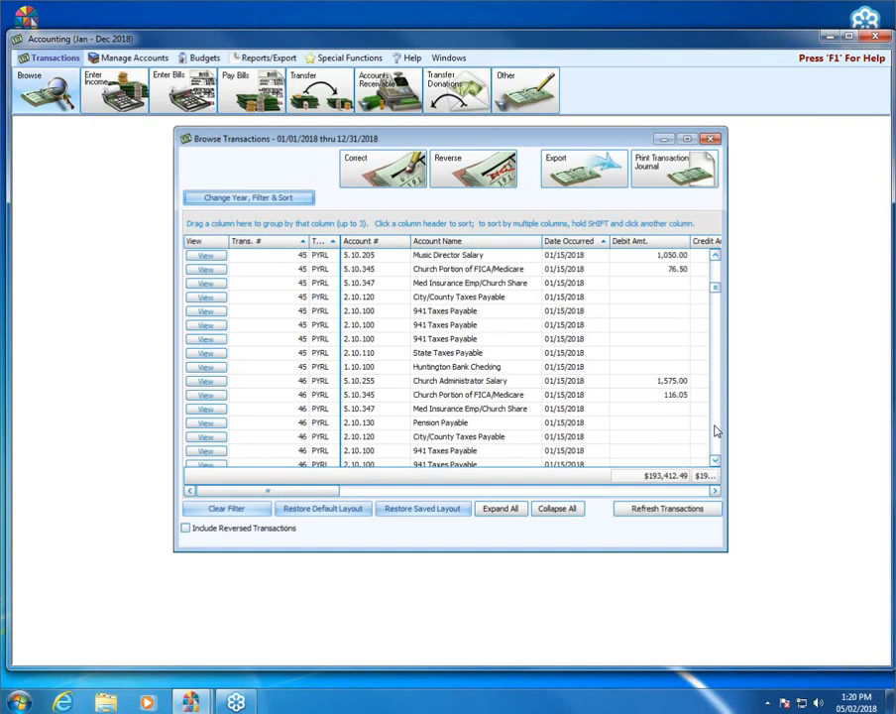
left_click(716, 430)
left_click(715, 431)
left_click(716, 431)
left_click(716, 431)
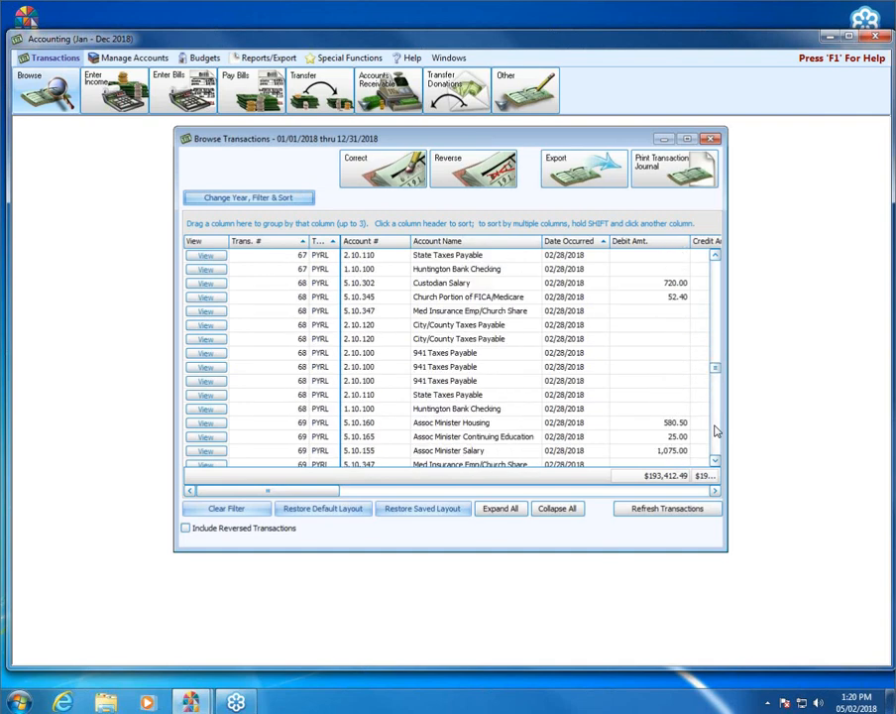
left_click(714, 256)
left_click(714, 256)
left_click(714, 256)
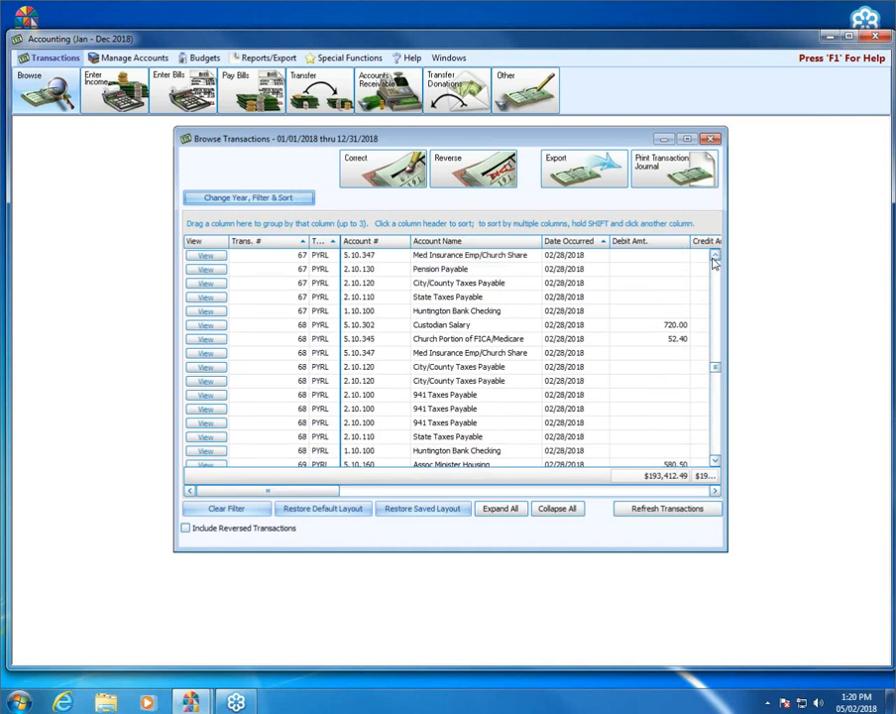
left_click(714, 256)
left_click(714, 256)
left_click(713, 256)
left_click(713, 256)
left_click(714, 256)
left_click(714, 256)
left_click(714, 256)
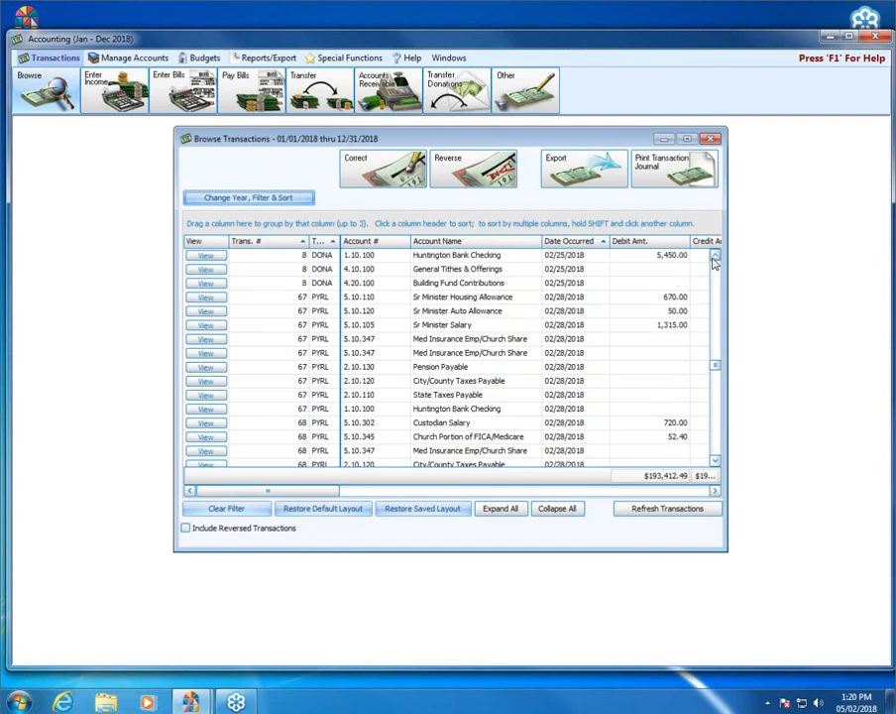
left_click(716, 462)
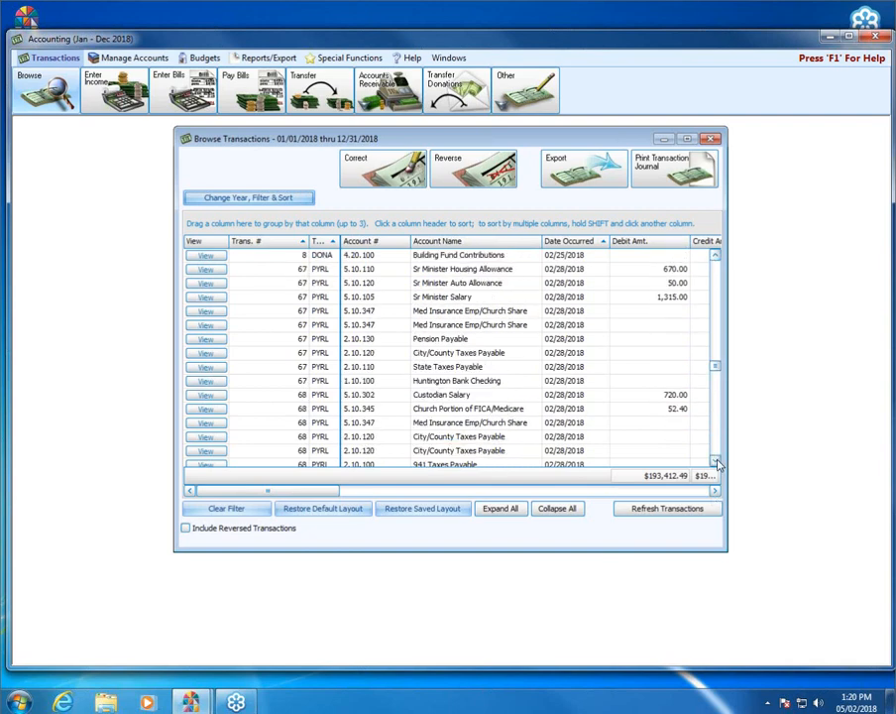
left_click(716, 462)
left_click(716, 462)
left_click(715, 462)
left_click(716, 462)
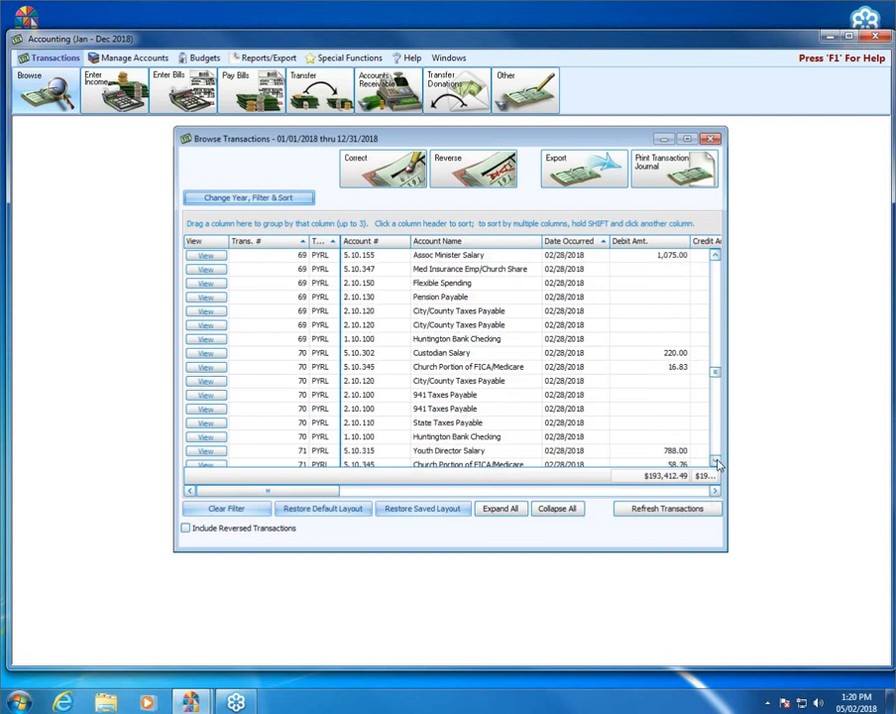
left_click(716, 462)
left_click(716, 462)
left_click(715, 462)
left_click(716, 462)
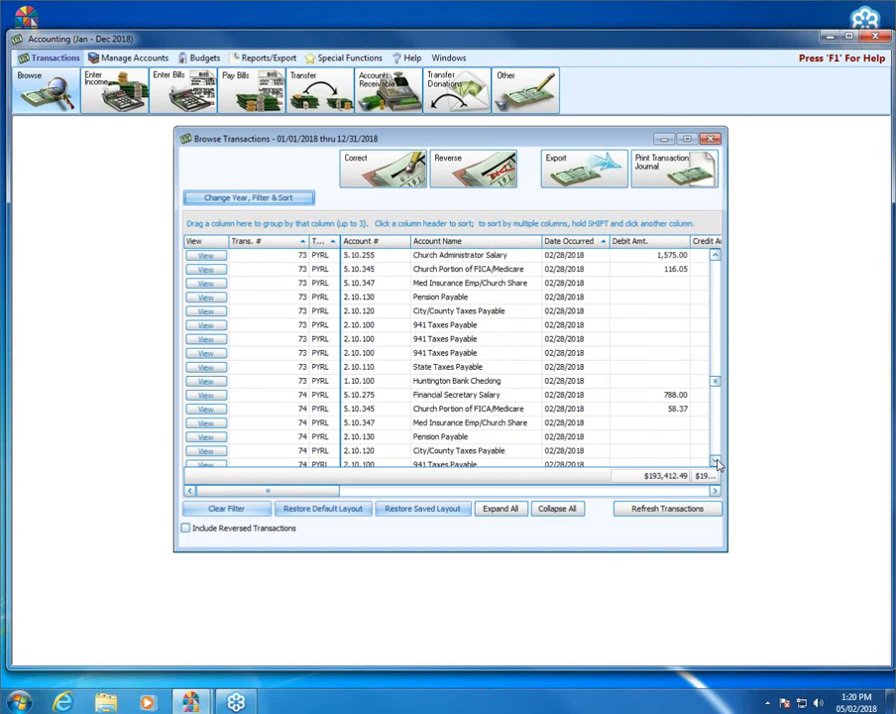
left_click(716, 462)
left_click_drag(714, 384, 718, 328)
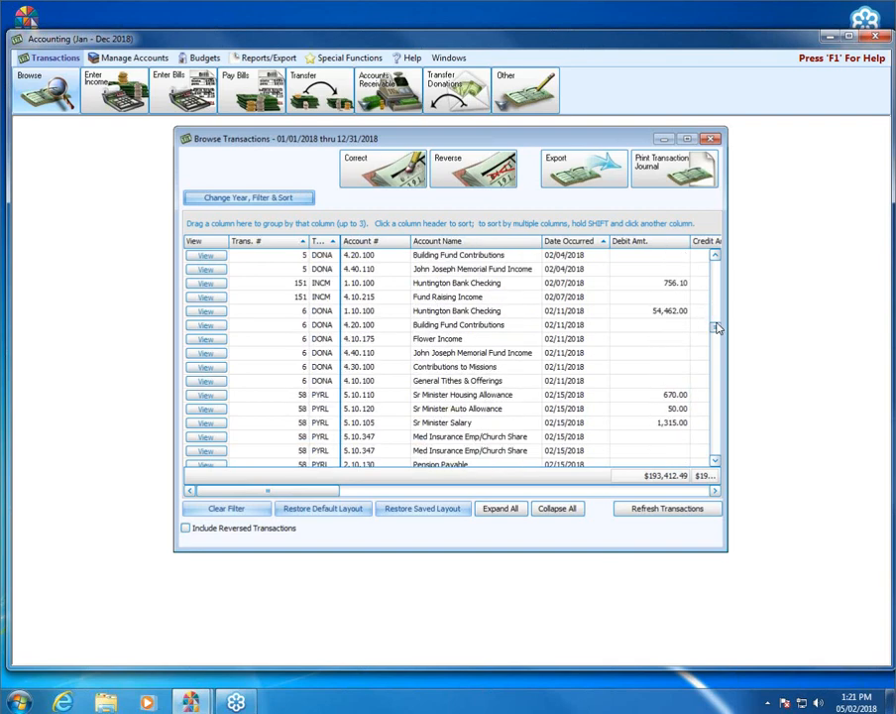
Open the Fund Raising Income transaction 151 for correction, review its fields, and cancel the correction
left_click(448, 297)
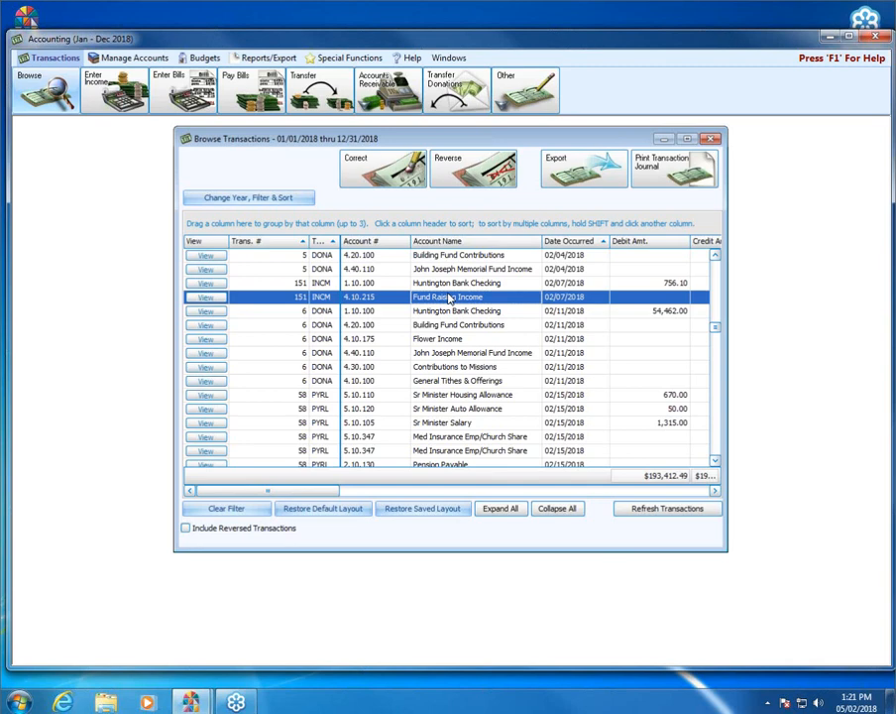
left_click(385, 188)
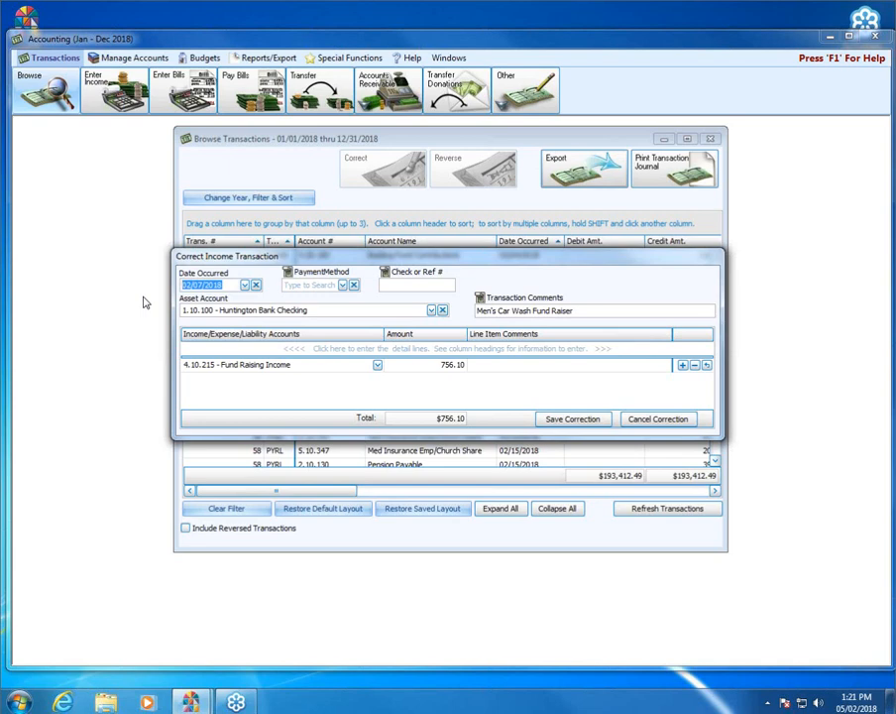
left_click(651, 421)
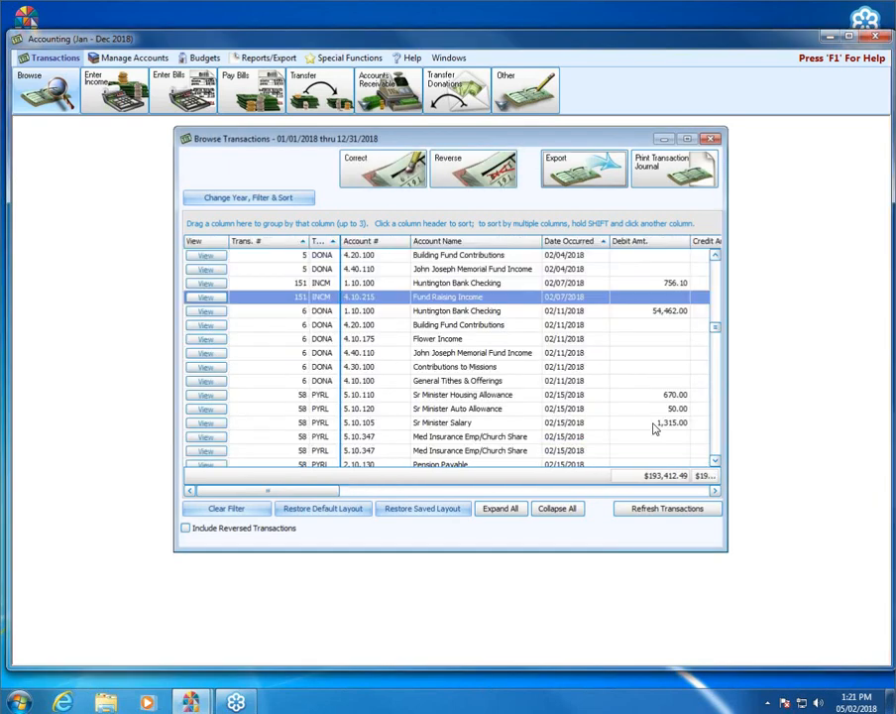